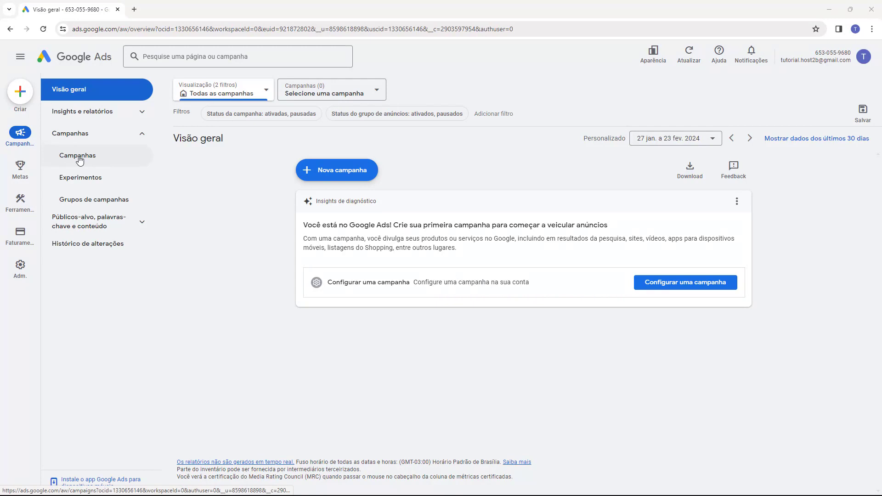
- Start creating a new campaign from the account's campaign list
click(80, 161)
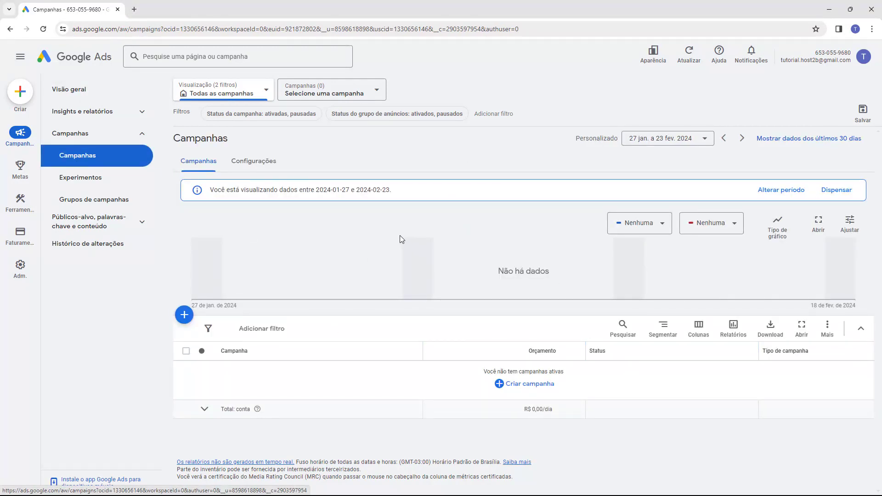
click(183, 317)
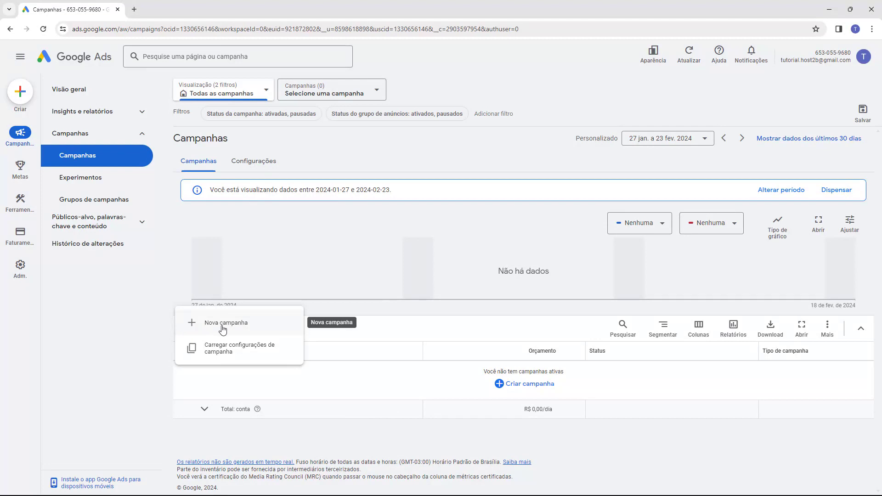
click(207, 327)
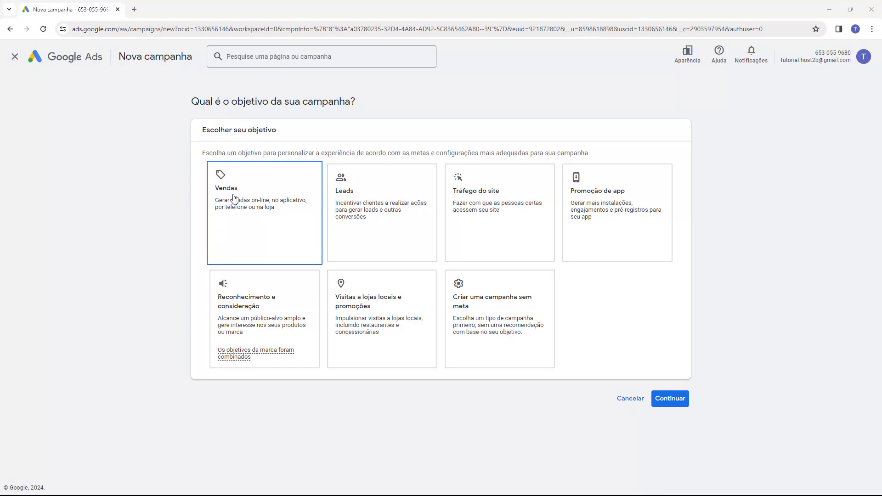
- Examine the available campaign objectives, from sales and leads to local store visits and a campaign without a goal
click(227, 216)
click(232, 226)
click(240, 251)
click(226, 197)
click(402, 184)
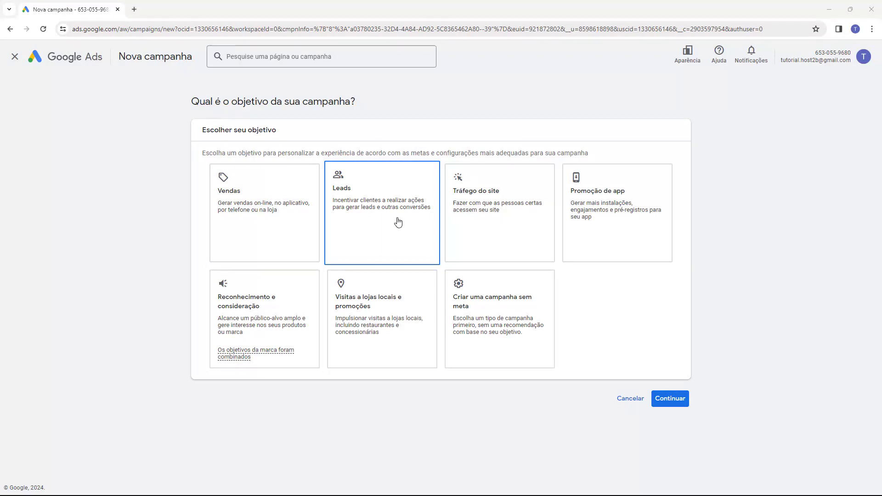
click(483, 219)
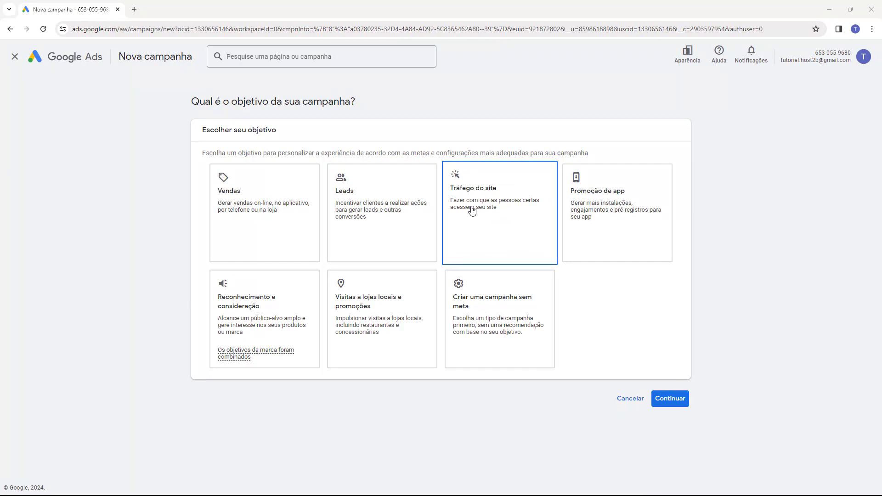
click(577, 200)
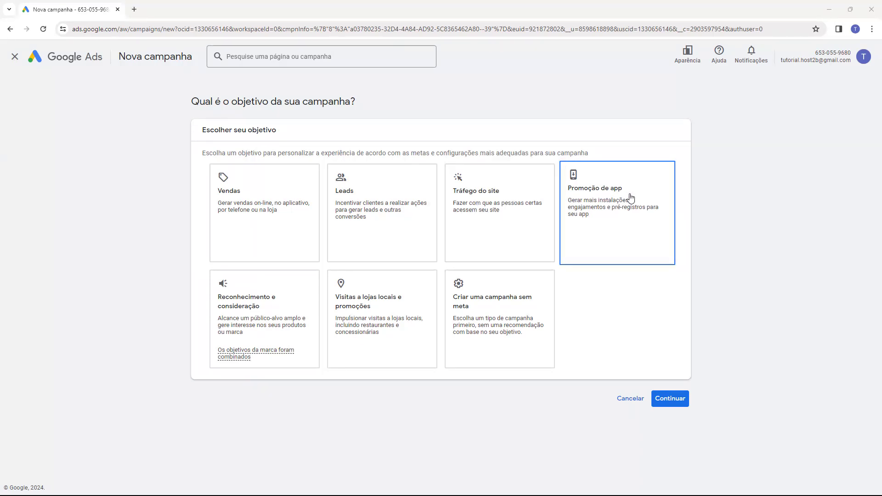
click(266, 296)
click(372, 321)
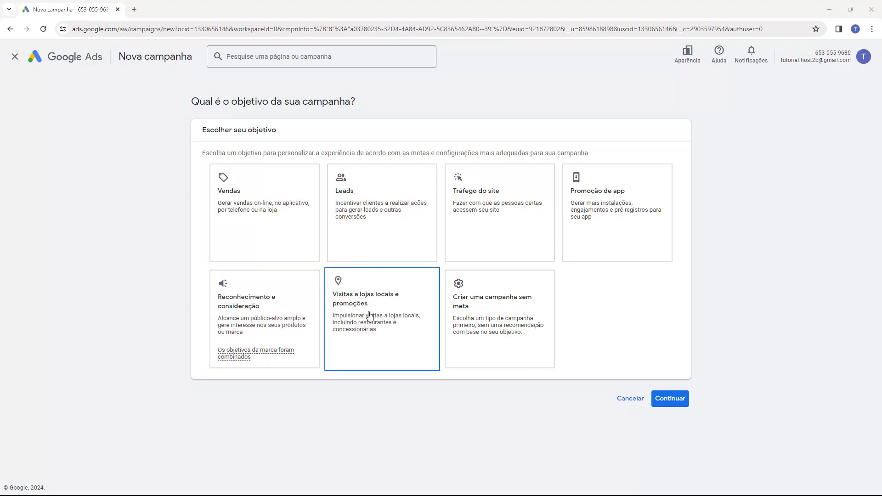
click(512, 329)
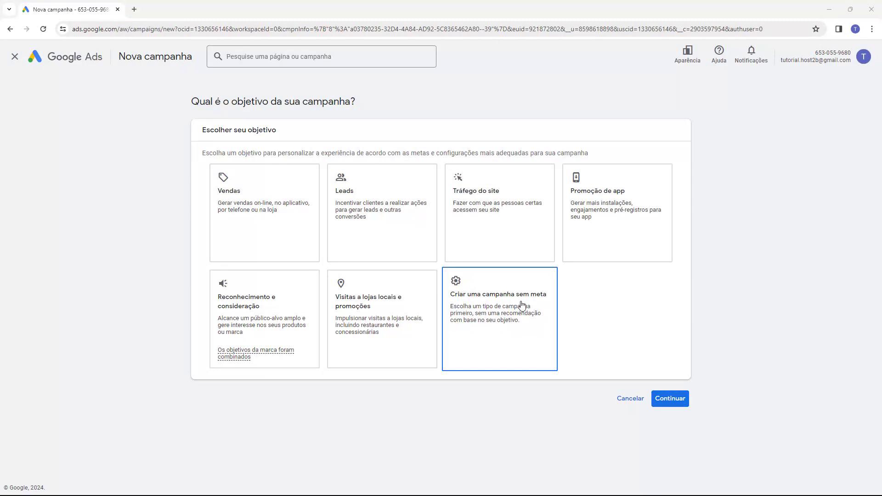
click(489, 249)
click(368, 230)
click(611, 230)
click(233, 210)
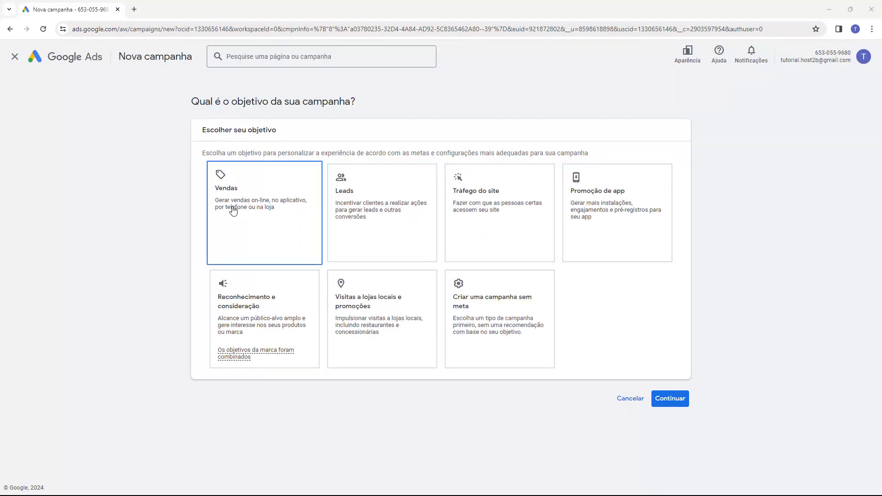
- Choose Vendas as the campaign objective and Pesquisa as the campaign type
click(243, 204)
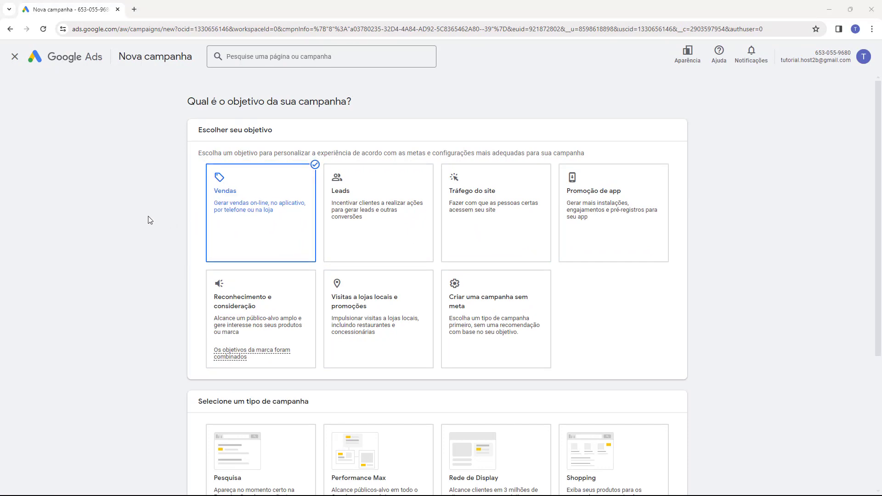
scroll(158, 202, down, 5)
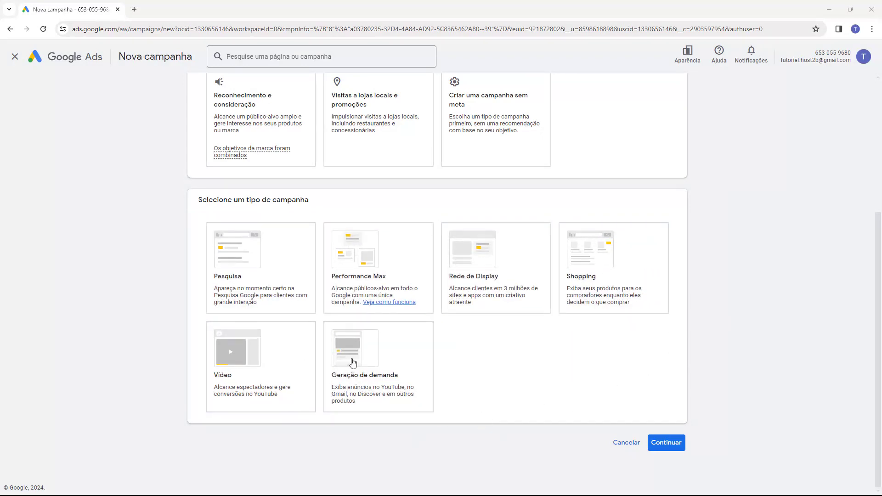
click(246, 276)
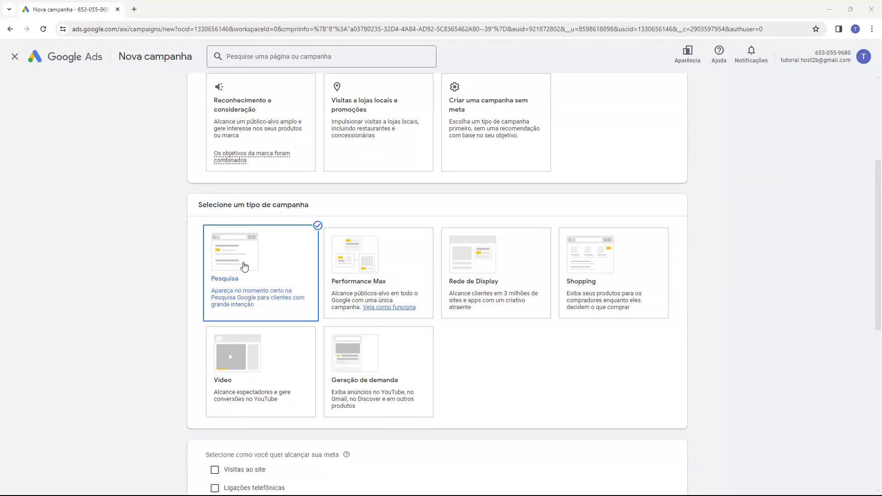
- Enable Visitas ao site as the way to reach the goal, leaving the business website blank
scroll(249, 248, down, 4)
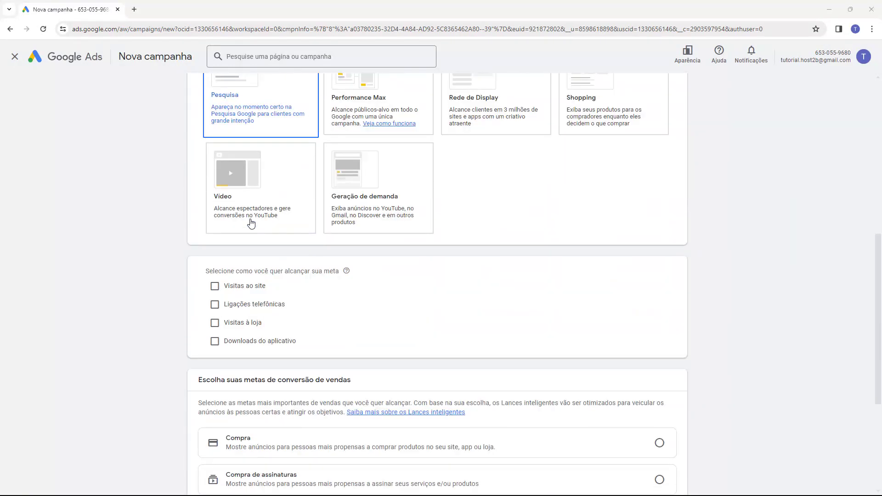
scroll(250, 223, down, 1)
drag(222, 225, 311, 227)
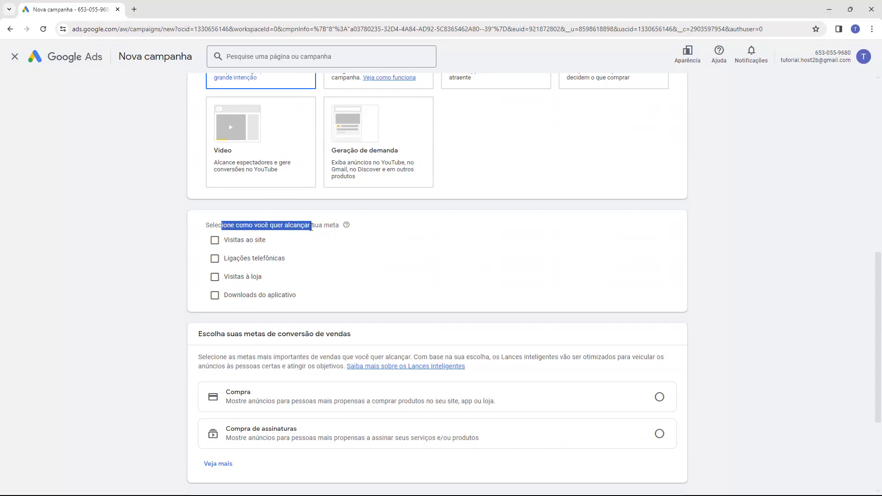
click(311, 227)
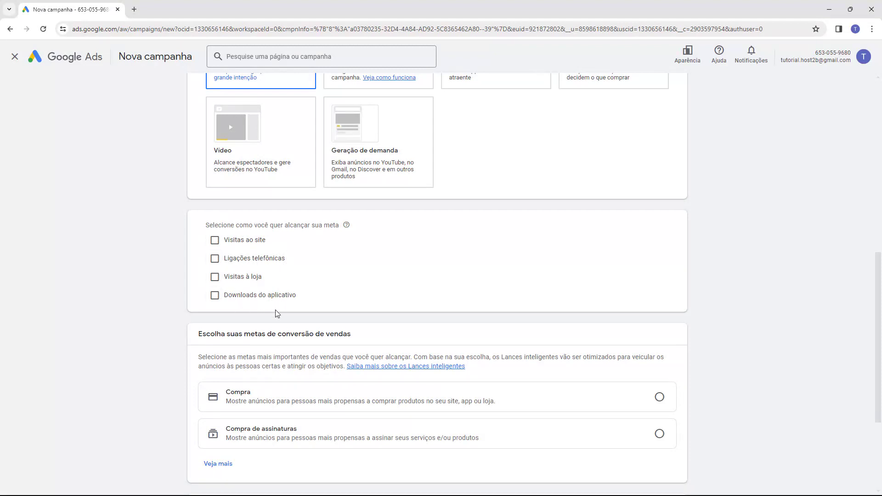
click(215, 241)
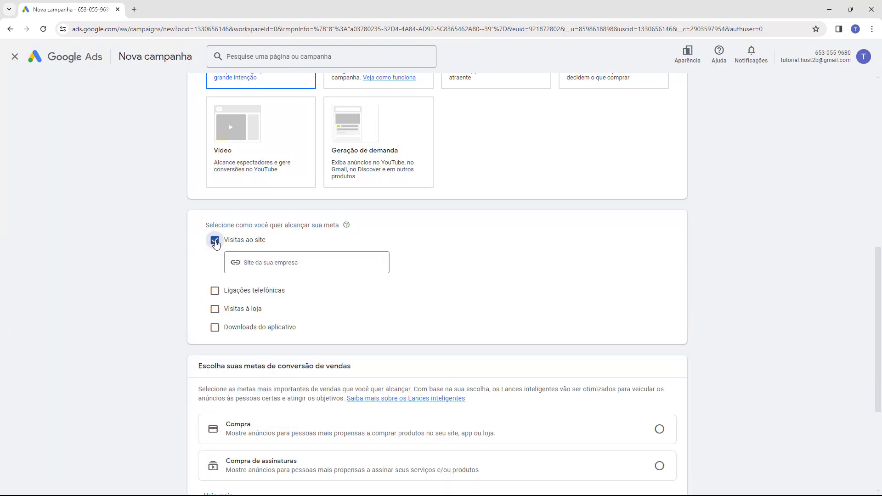
click(233, 265)
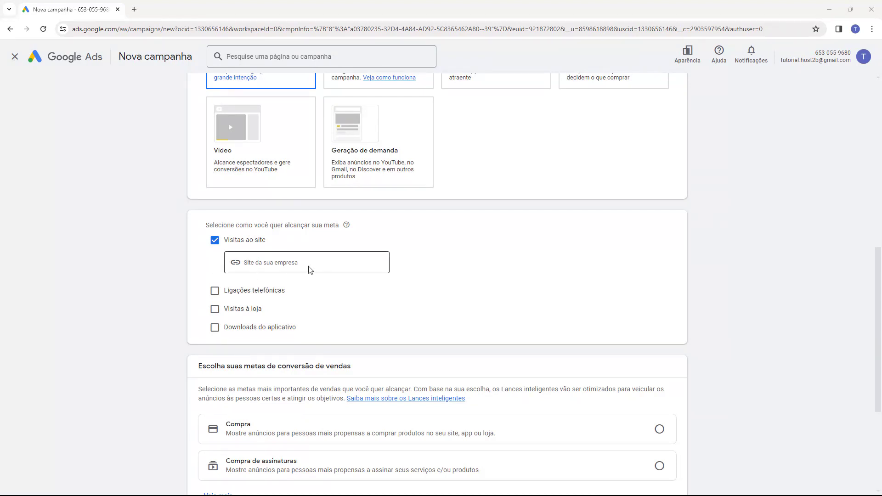
click(268, 269)
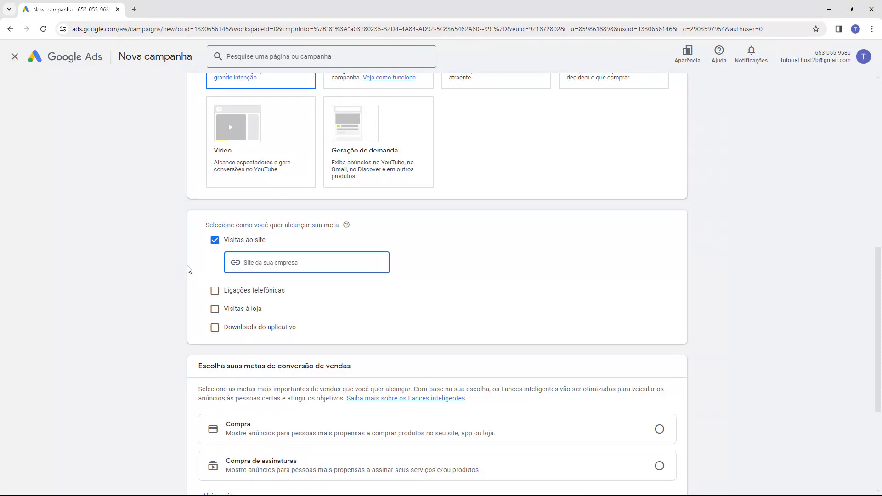
- Review the additional sales conversion goals and select Compra as the campaign's conversion goal
scroll(182, 248, down, 3)
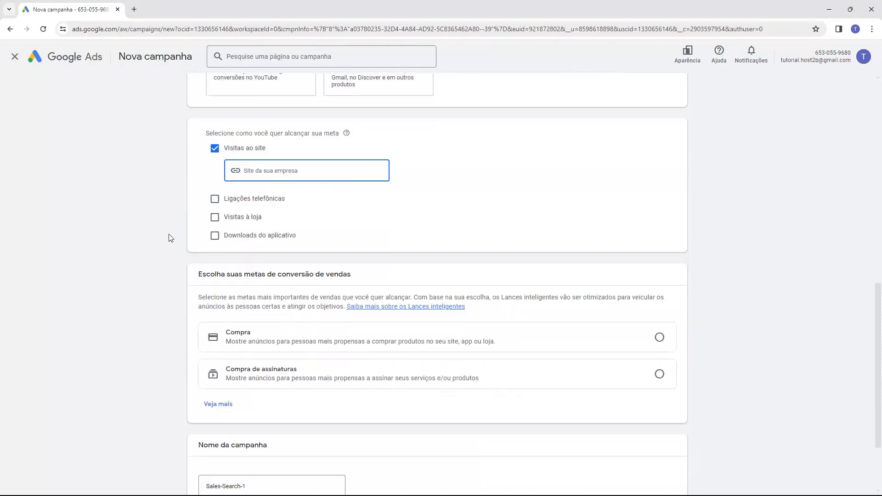
drag(202, 229, 327, 229)
click(240, 230)
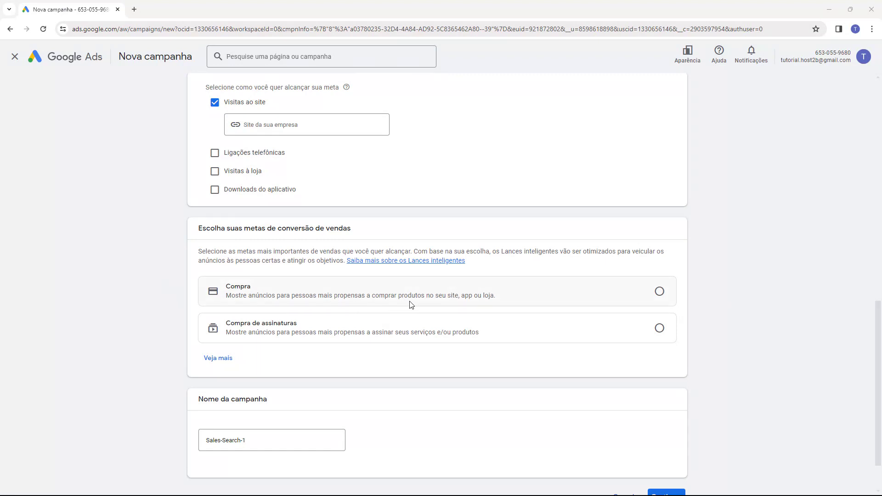
click(223, 358)
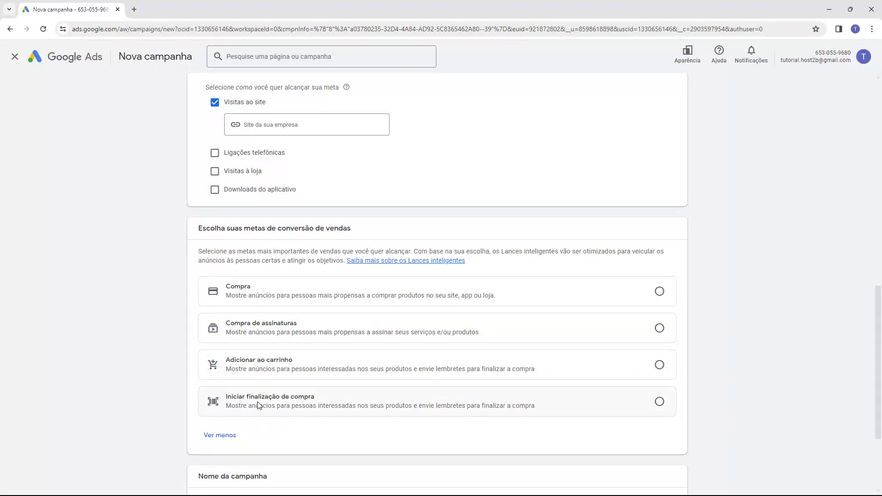
click(228, 436)
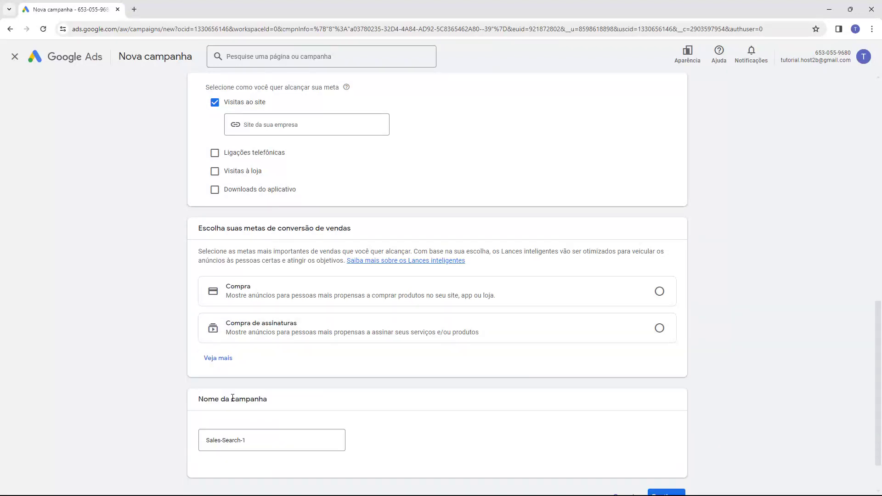
click(658, 291)
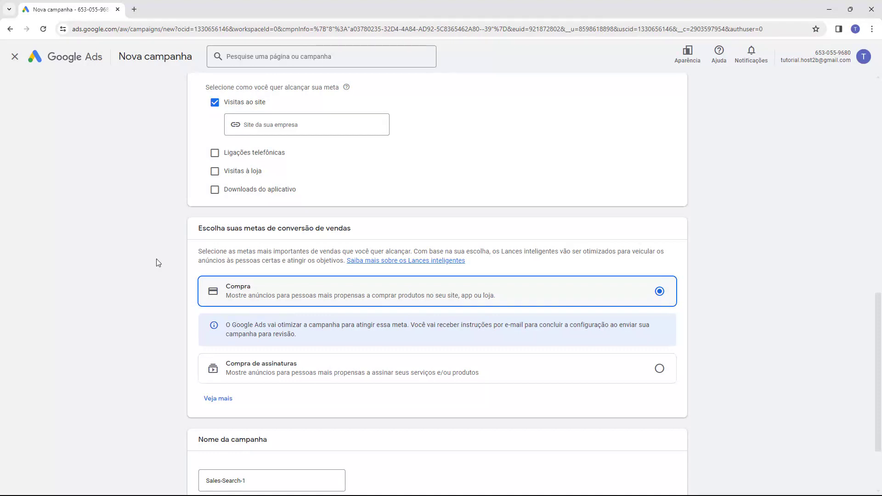
- Name the campaign "Exemplo de Campanha" and continue to the bidding settings
scroll(160, 253, down, 2)
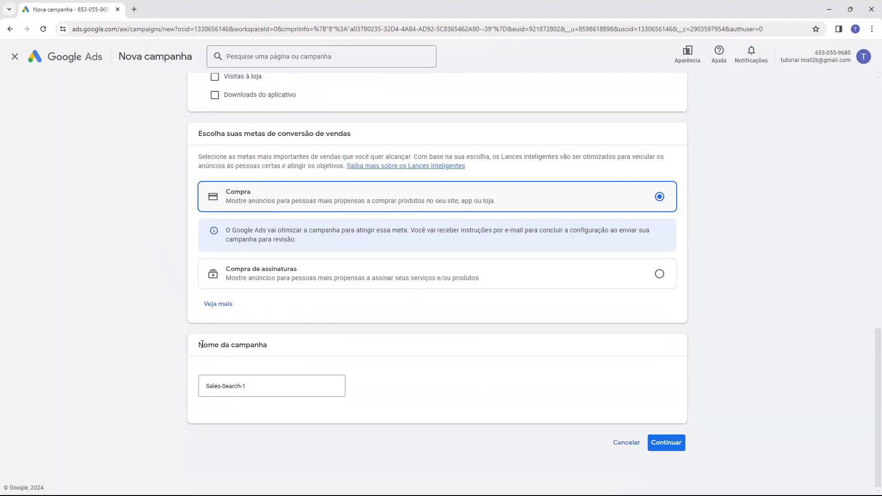
click(252, 386)
key(ctrl+a)
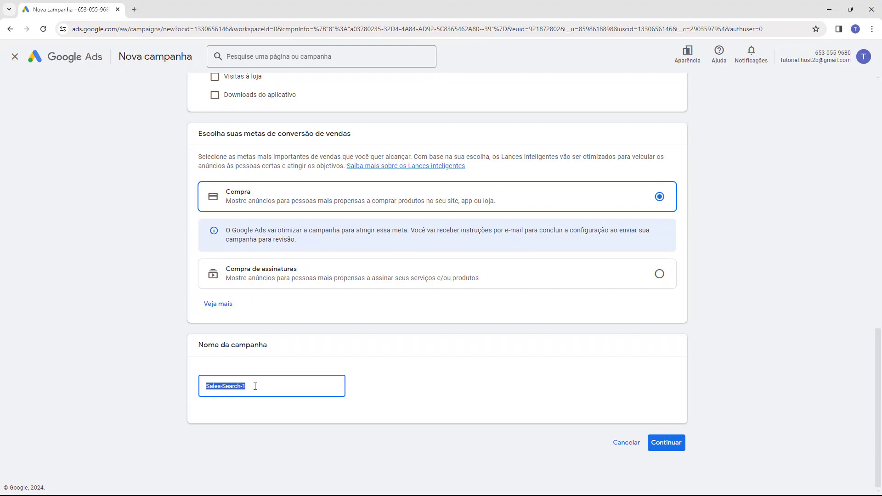
key(BackSpace)
text(emplo de Campanha)
click(657, 448)
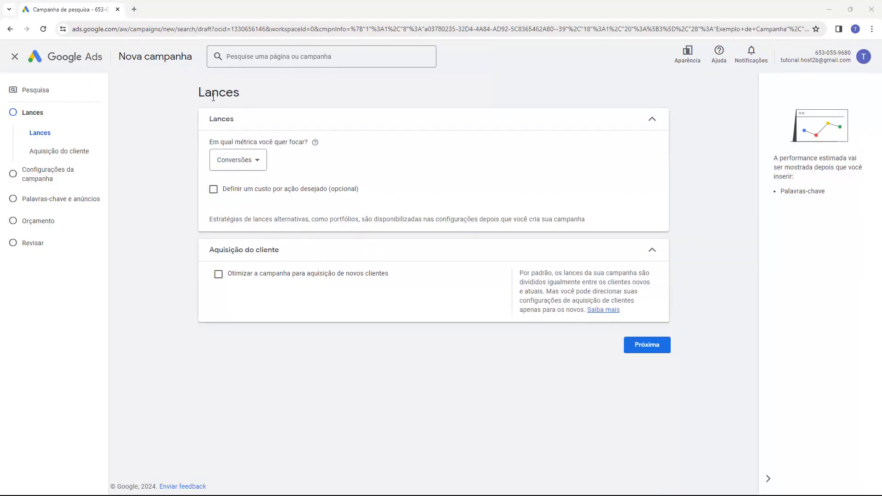
- Focus bidding on Cliques with a maximum CPC bid limit of R$ 2,00, and proceed to the campaign settings
click(256, 162)
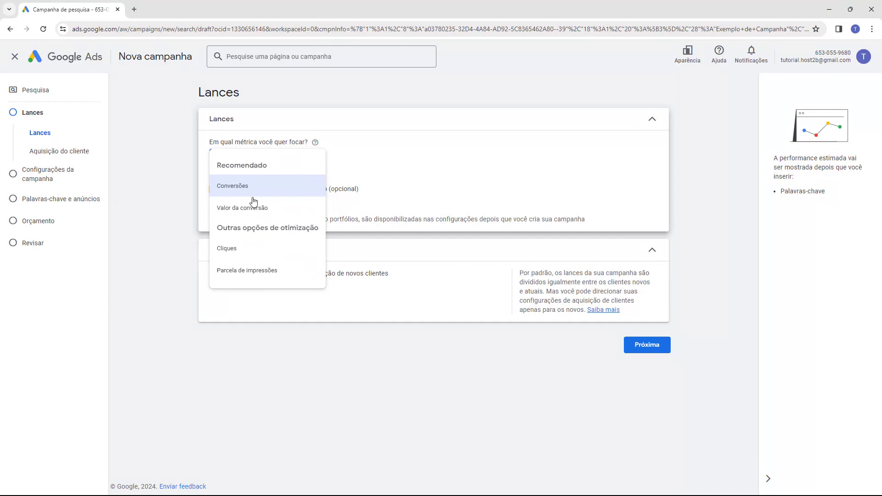
click(223, 250)
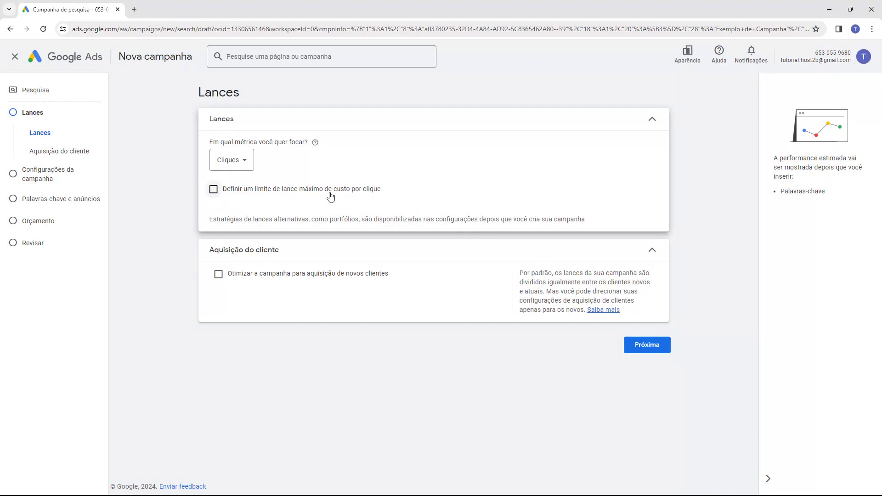
click(214, 191)
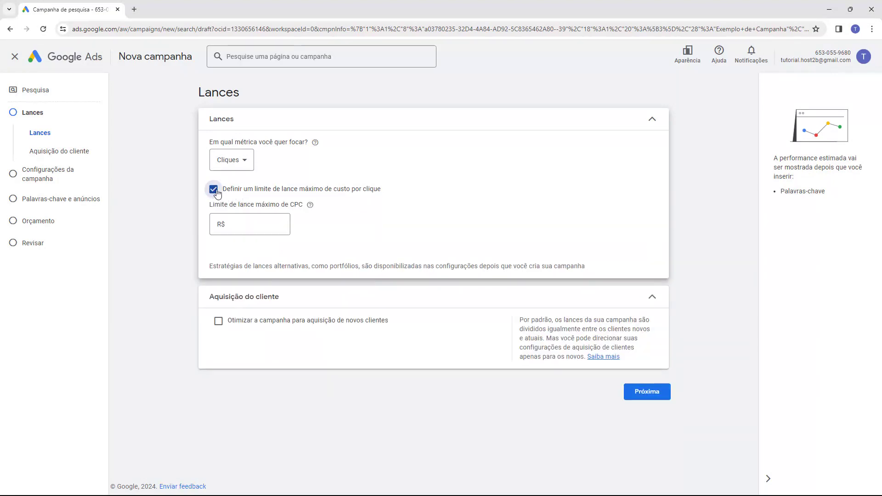
click(234, 225)
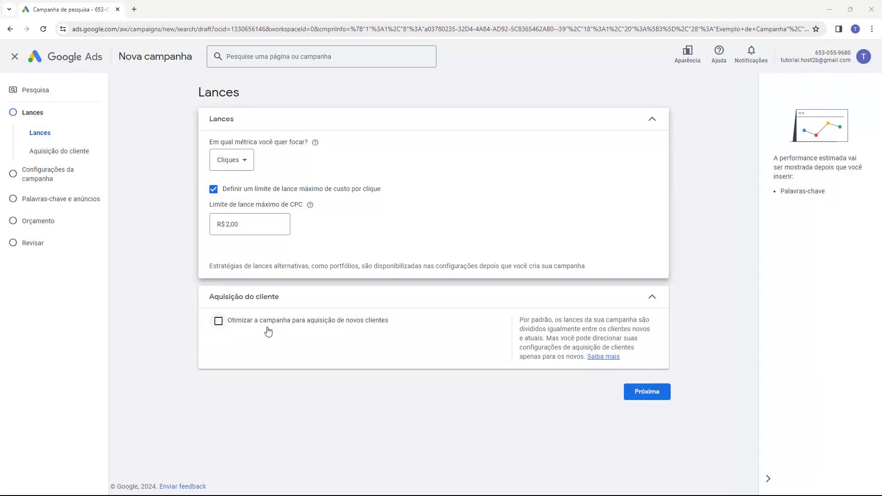
click(647, 396)
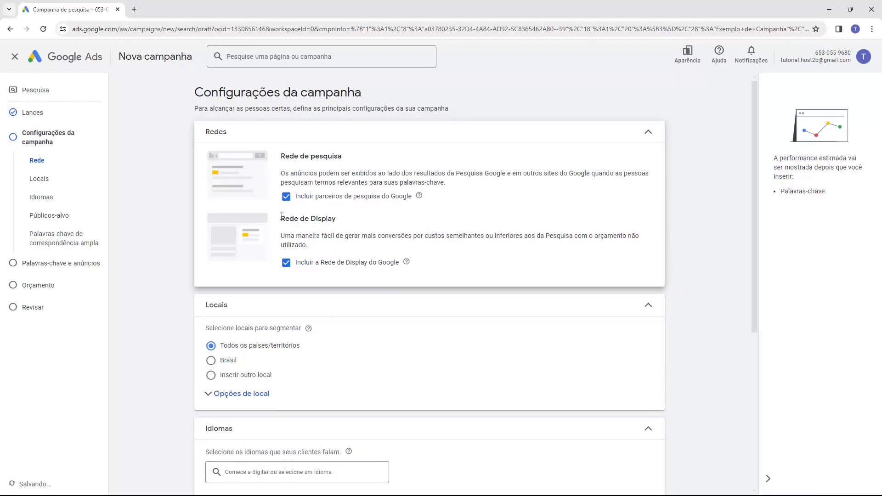
- Exclude the Google Display Network and Google search partners from the campaign's networks
drag(188, 102, 334, 94)
click(322, 97)
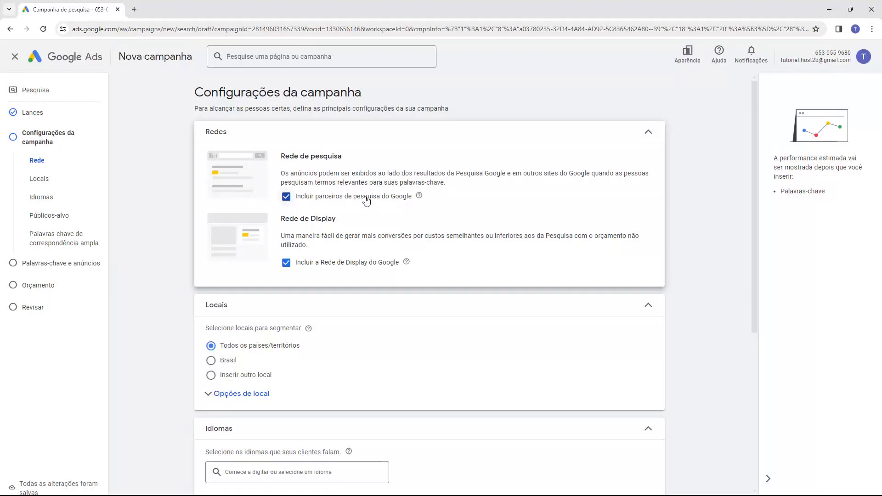
click(308, 266)
click(342, 197)
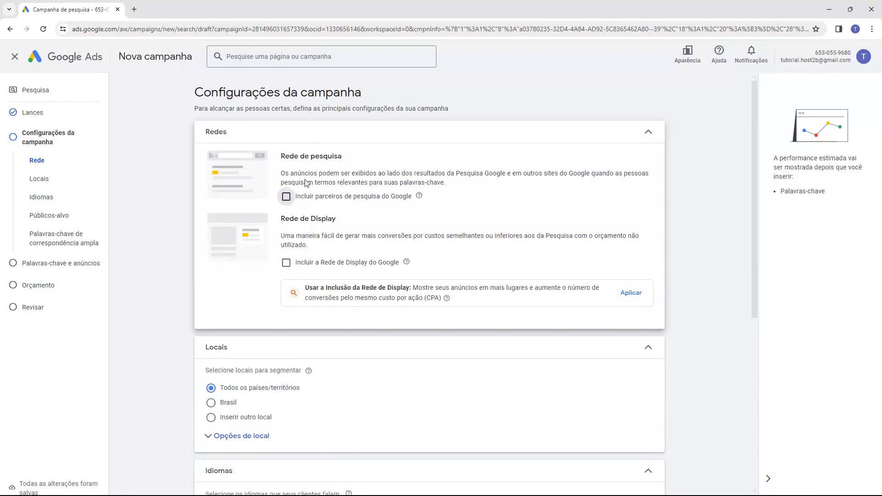
- Set the campaign's target location to Brasil
scroll(178, 214, down, 4)
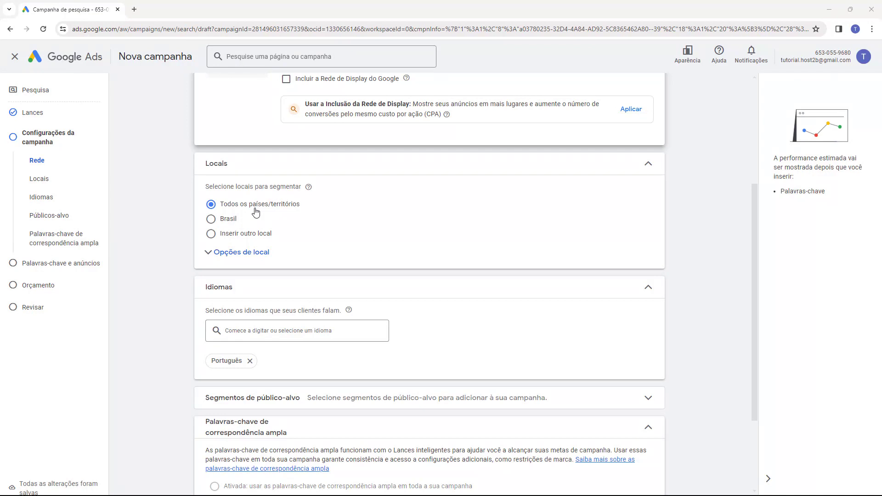
click(211, 222)
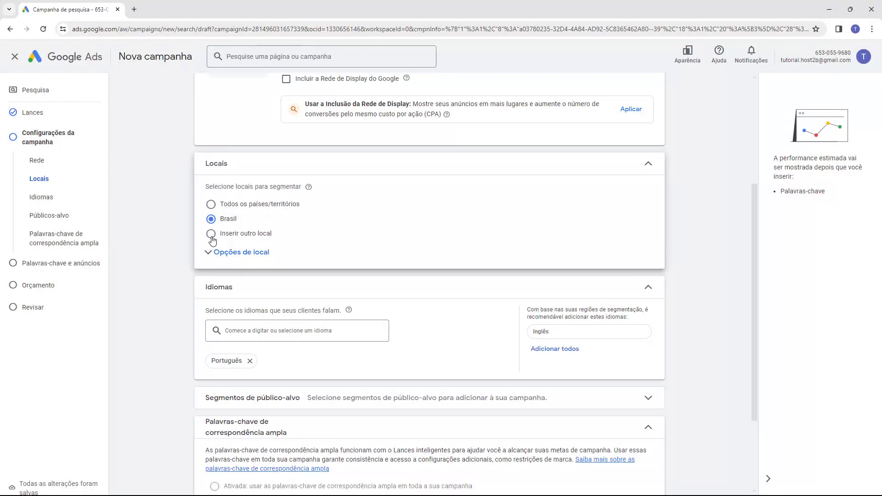
- Try targeting the city São Paulo, São Paulo, Brasil, and switch the target location back to Brasil
click(211, 234)
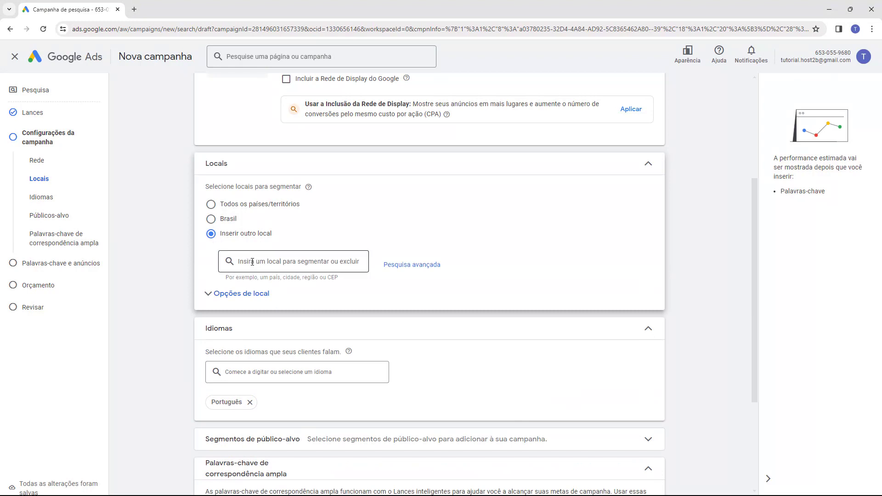
click(299, 261)
text(São paulo)
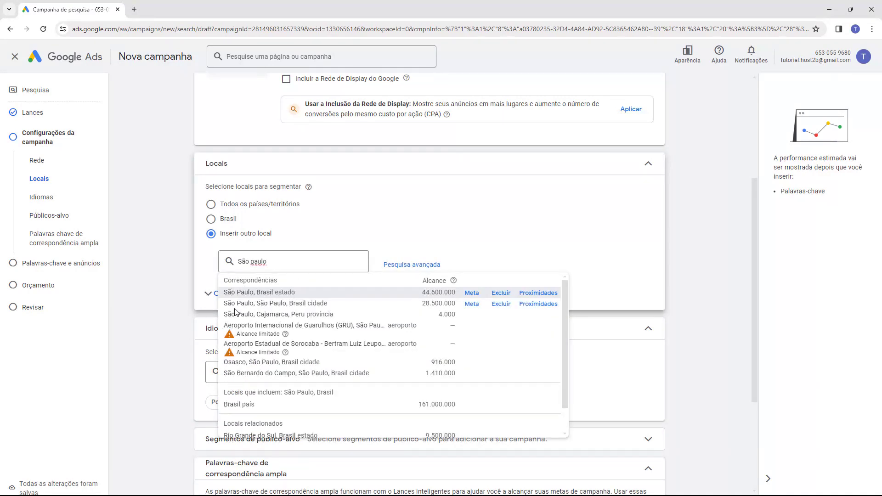
click(292, 305)
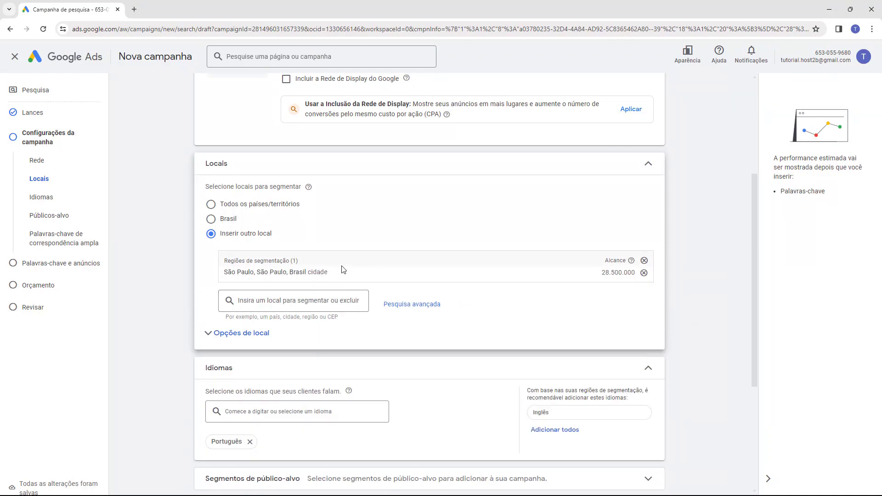
click(276, 300)
click(212, 222)
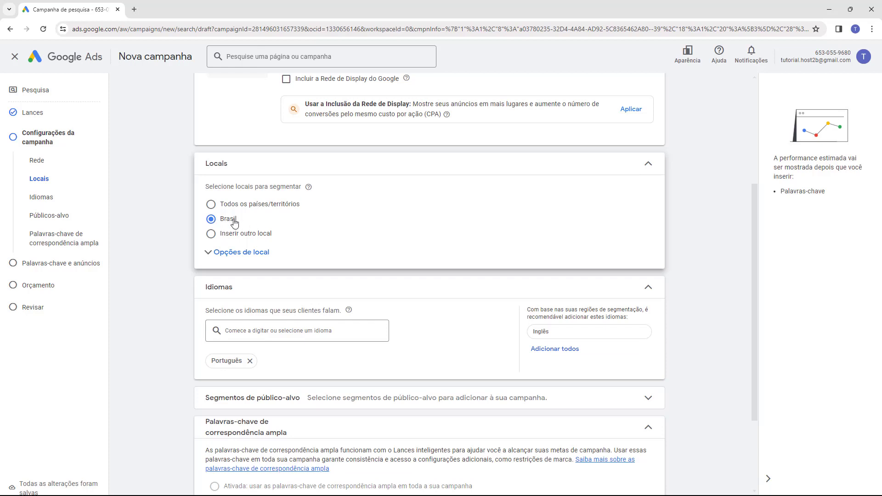
- Review the campaign's language and audience segment options without adding any segment
scroll(211, 225, down, 2)
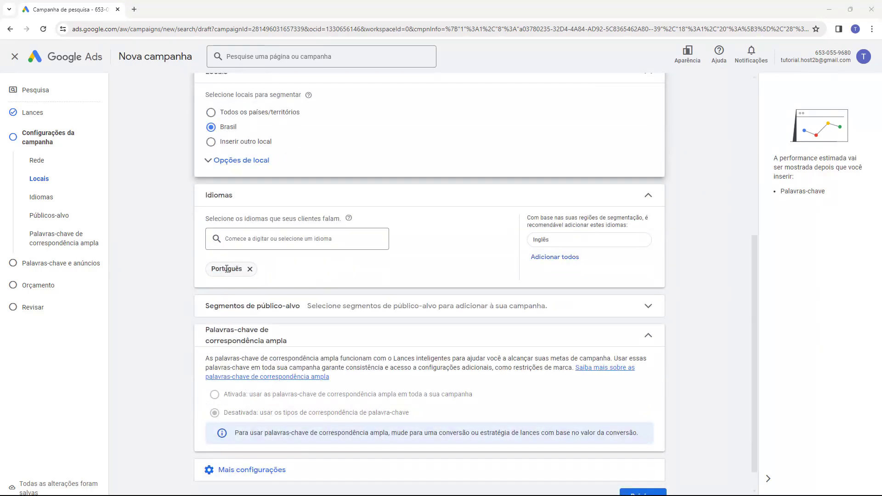
scroll(180, 258, down, 1)
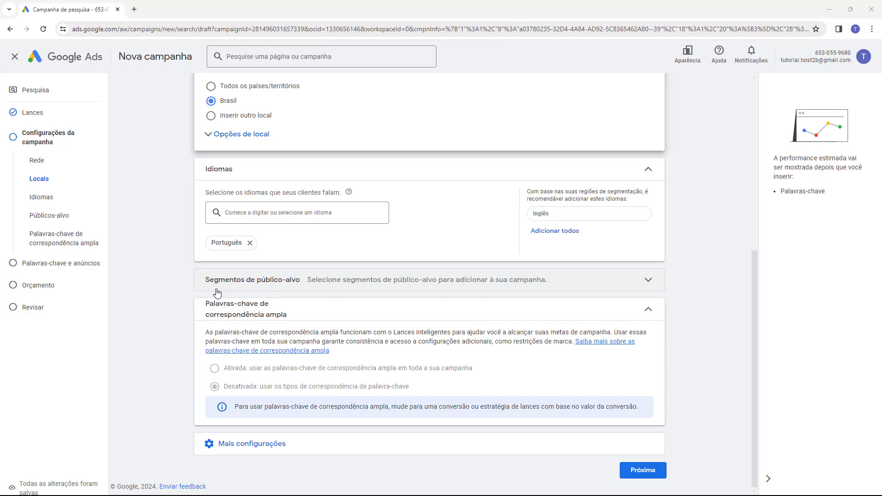
click(646, 282)
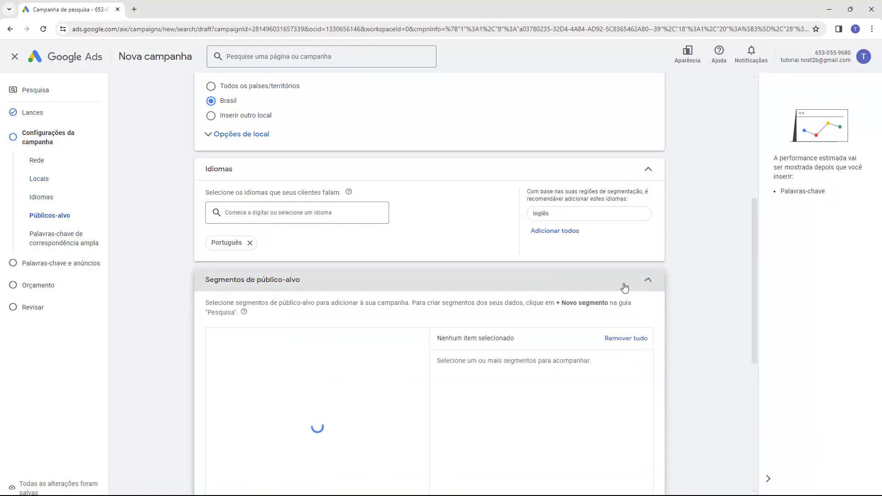
scroll(413, 258, down, 2)
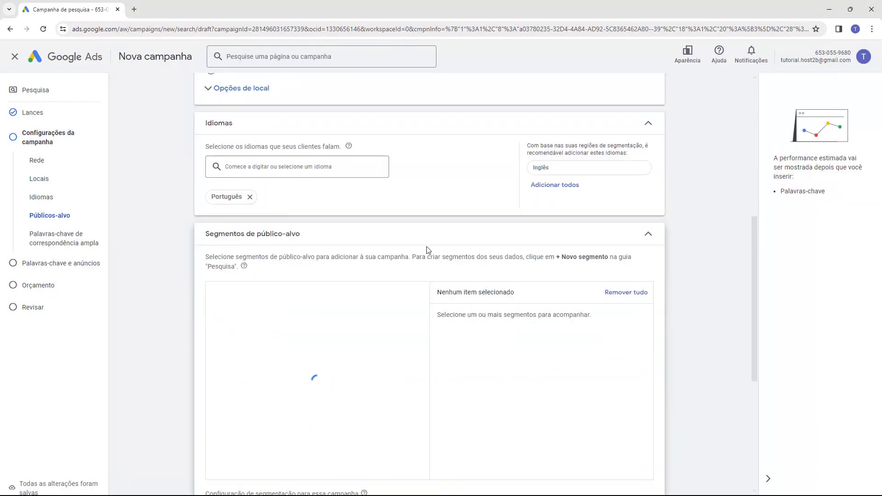
scroll(472, 247, down, 1)
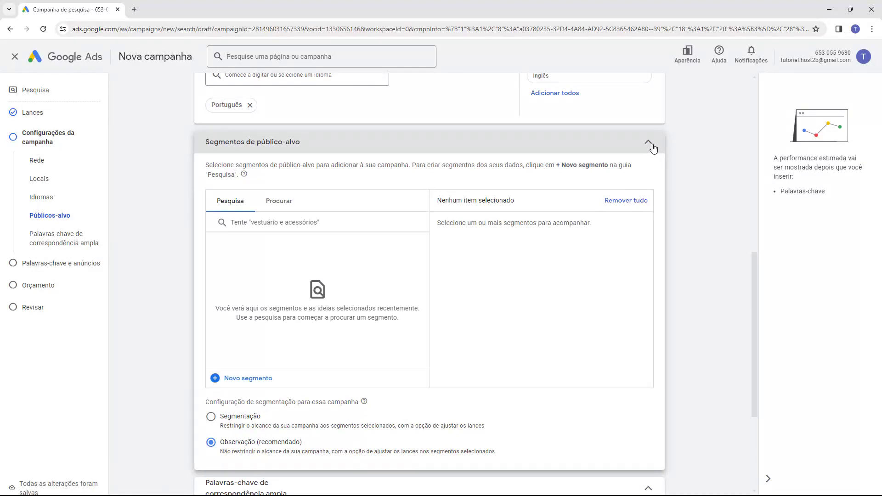
click(648, 143)
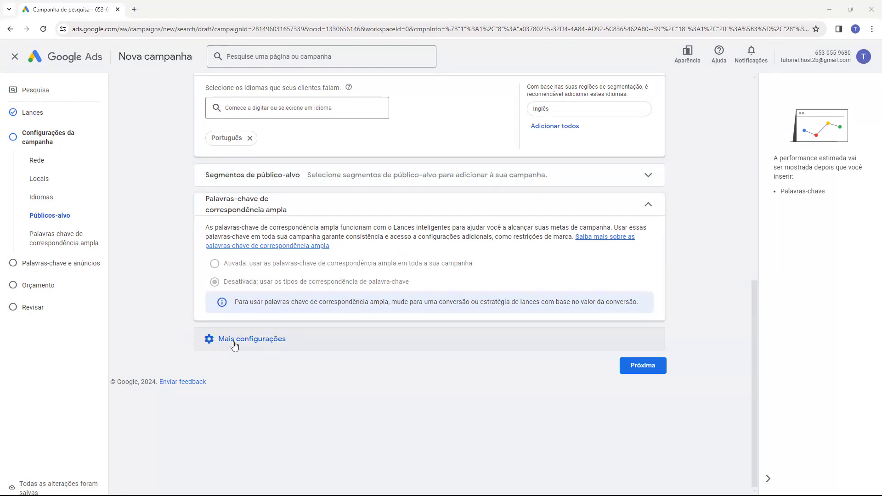
- Review the additional campaign settings without changing them, and proceed to the keywords and ads stage
click(251, 340)
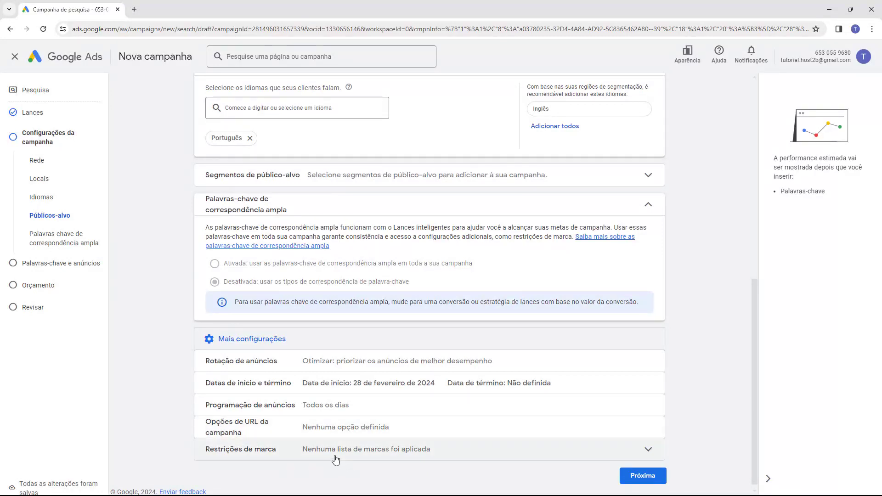
click(292, 346)
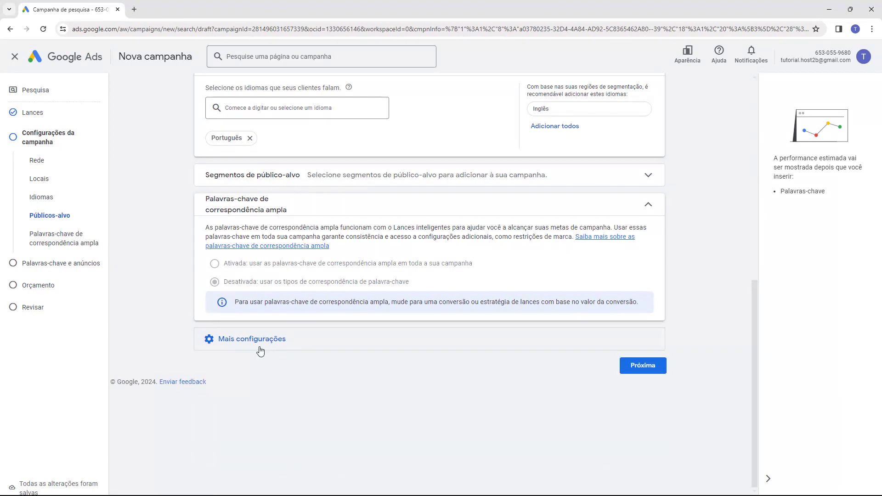
click(648, 370)
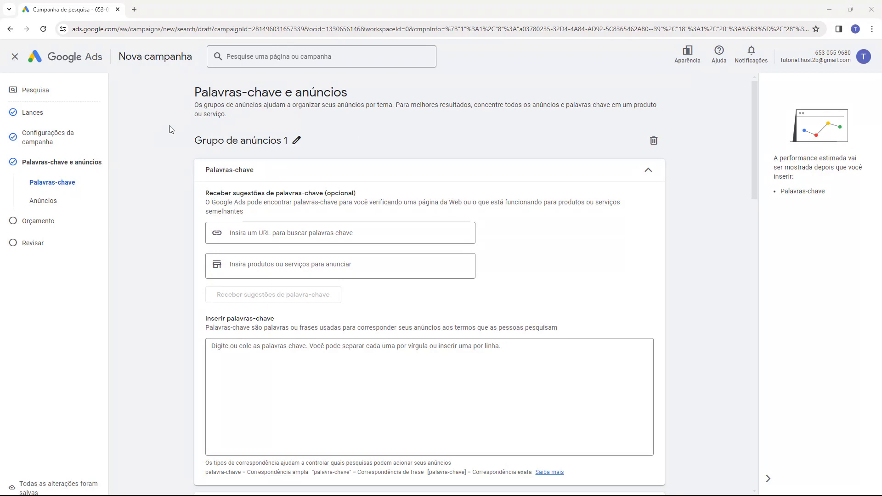
- Look over the keywords and ads page, from the keyword entry area to the ad titles, descriptions and sitelinks
scroll(176, 115, down, 6)
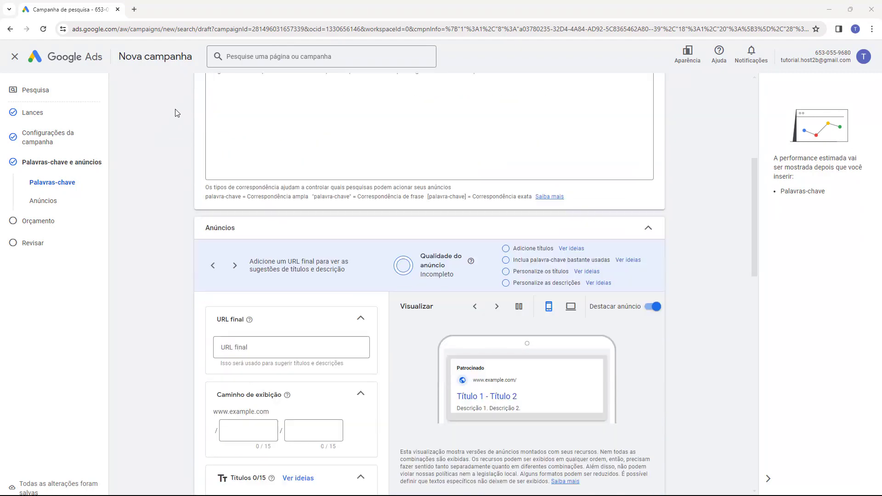
scroll(176, 112, down, 10)
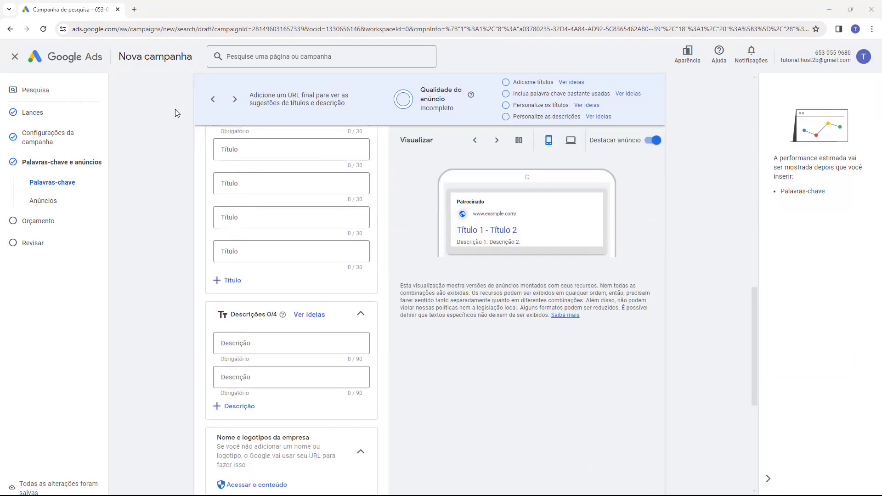
scroll(176, 112, down, 7)
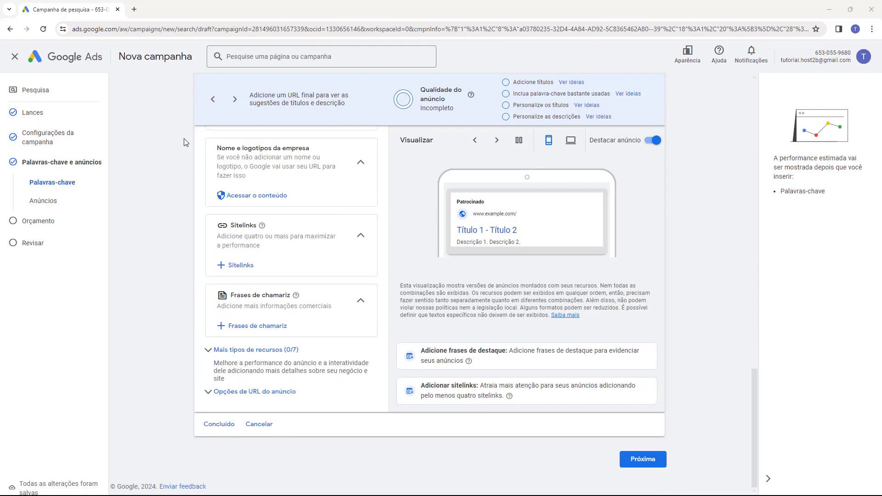
scroll(184, 140, up, 20)
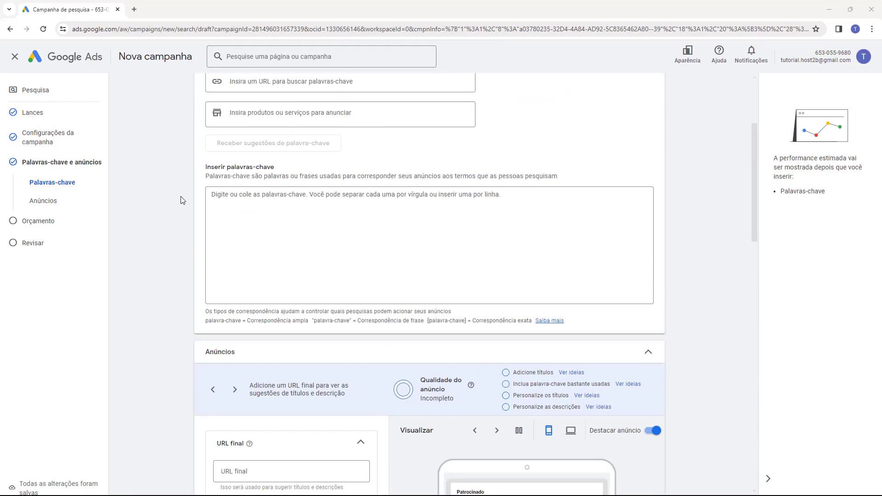
scroll(180, 197, up, 3)
scroll(179, 162, down, 2)
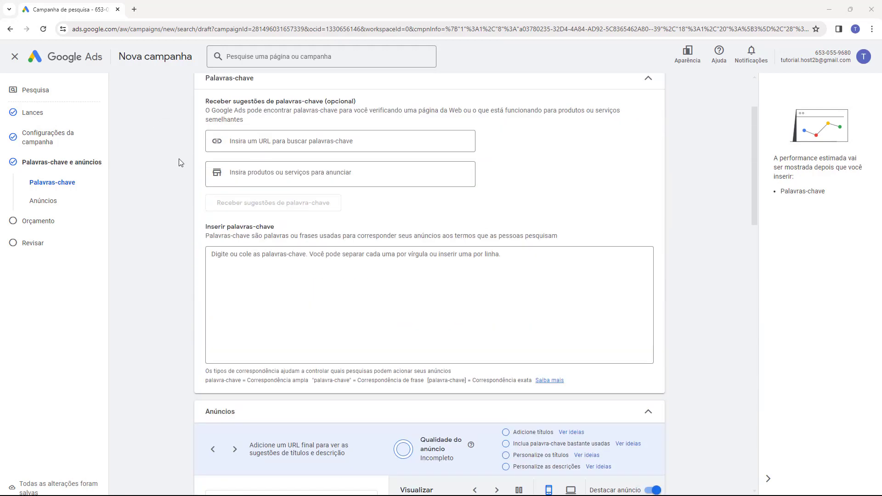
scroll(179, 161, down, 8)
scroll(179, 159, up, 10)
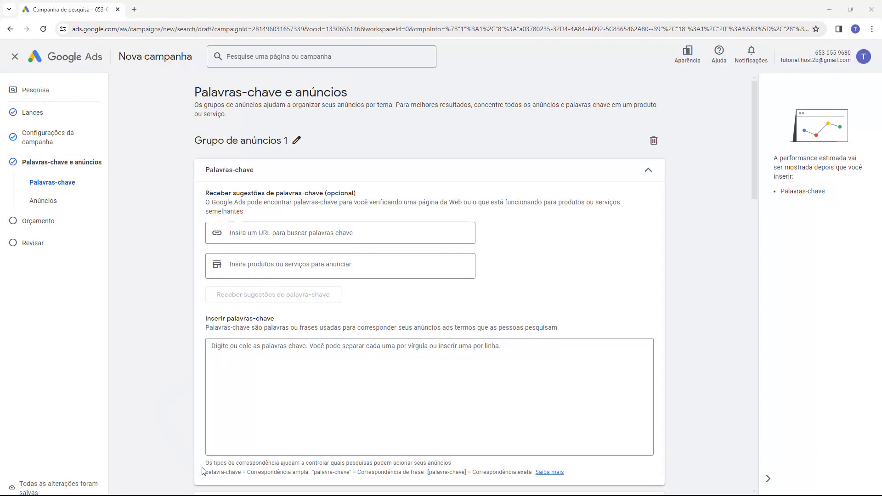
- Examine the notation for broad, phrase and exact keyword match types below the keyword list
drag(205, 463, 448, 463)
click(269, 474)
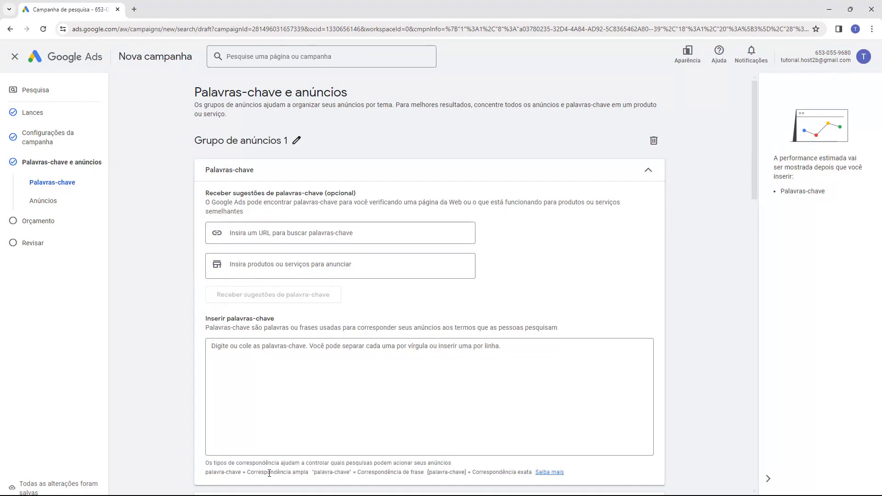
drag(206, 473, 241, 476)
click(243, 473)
drag(249, 472, 302, 474)
click(302, 473)
drag(361, 472, 409, 474)
click(417, 476)
drag(428, 472, 436, 474)
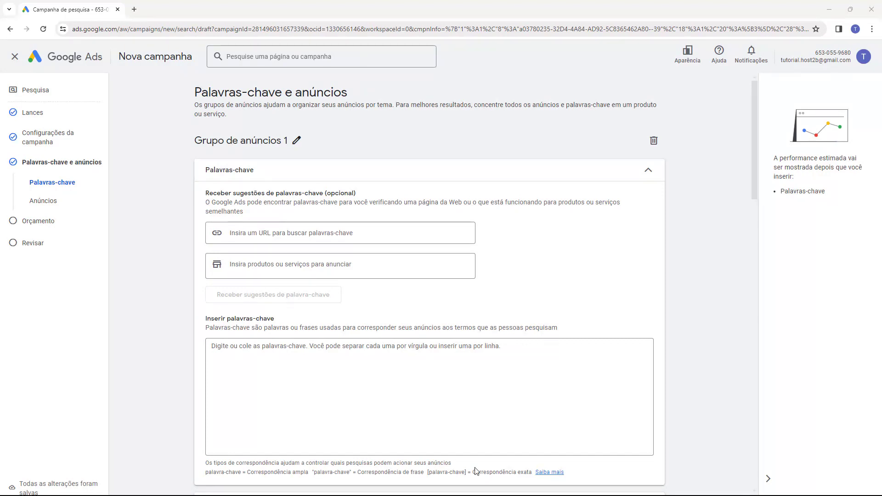
- Enter "Tênis de corrida" as a keyword in quotation marks for phrase match
click(240, 352)
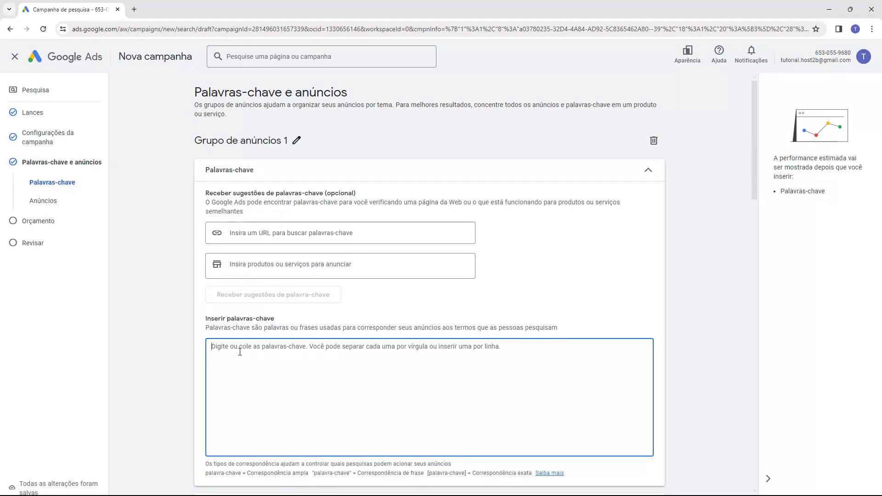
text(Tênis de corrida)
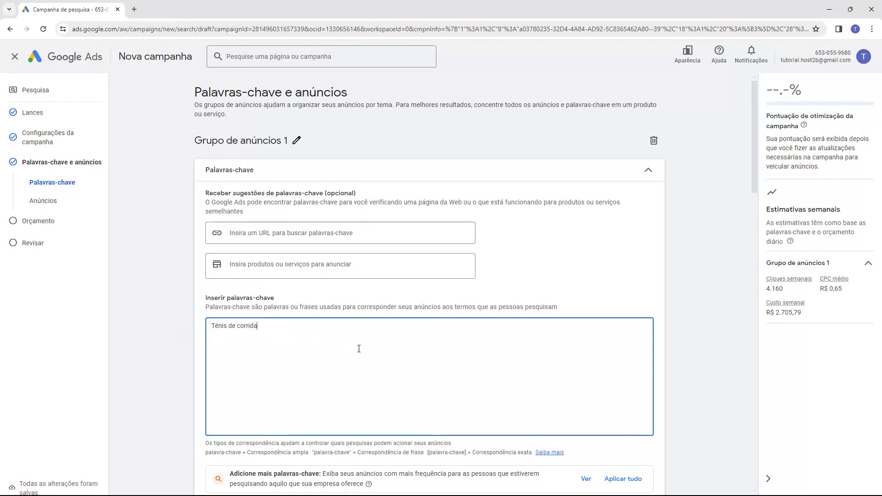
text(")
key(Home)
text(")
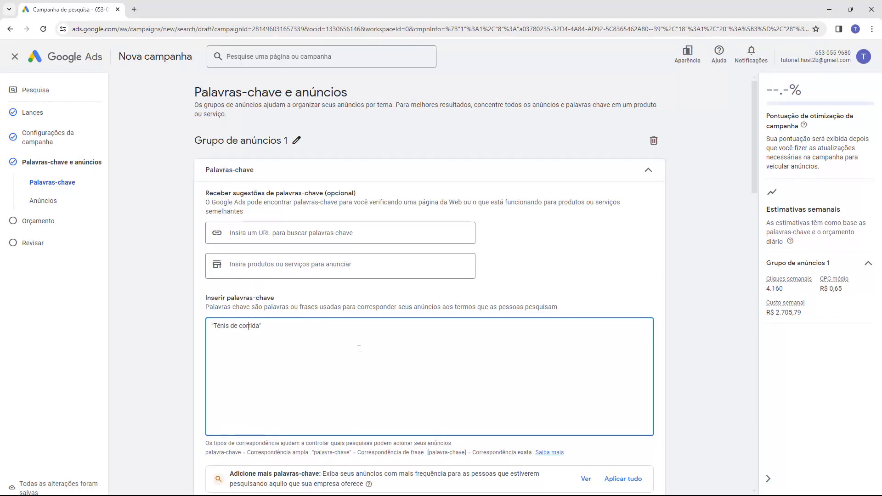
- Try adding "profissional" after the quoted keyword, and delete that word again
key(End)
text(profissional)
double_click(275, 327)
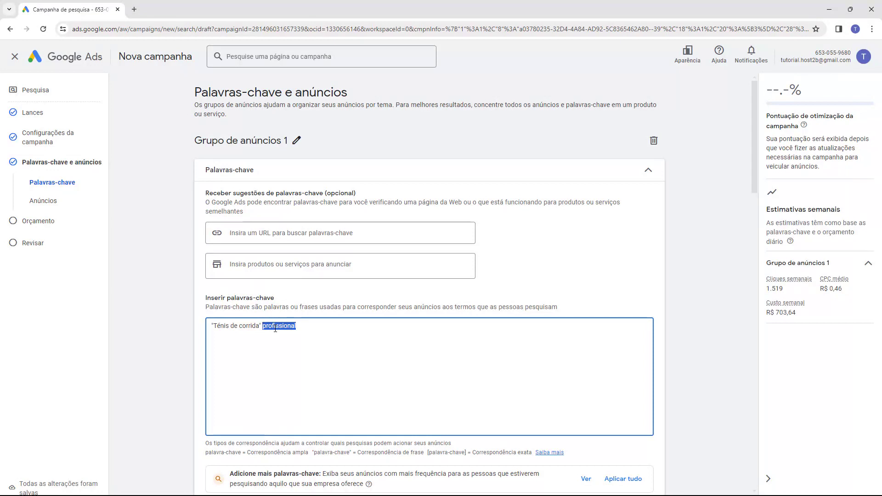
key(BackSpace)
- Try adding "Loja de Tênis" as a second keyword with its spelling corrected, and delete that line again
text(oja de Tenis)
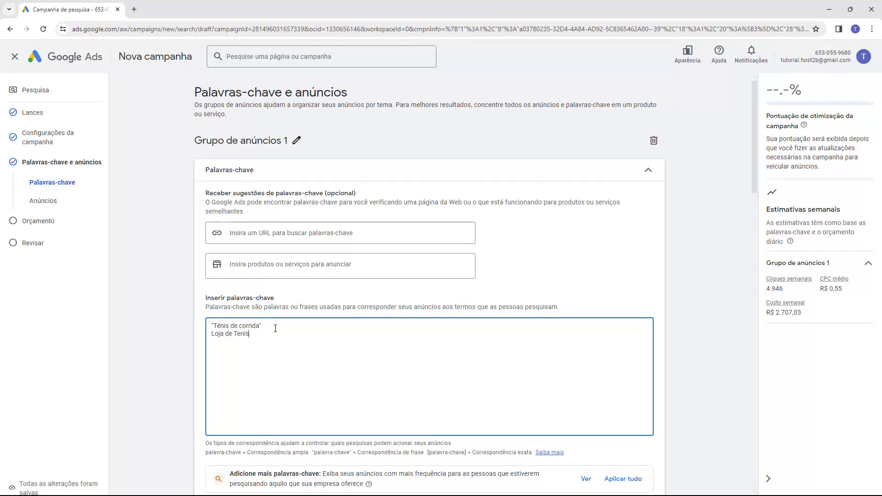
right_click(240, 335)
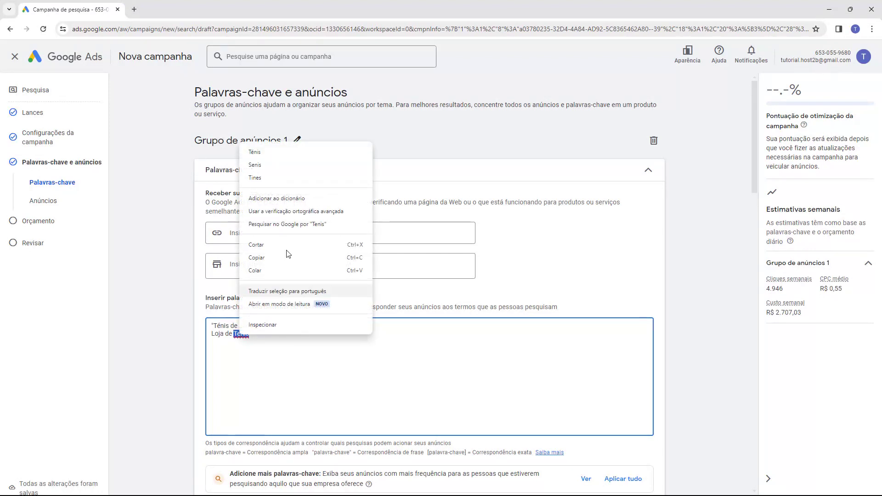
click(258, 148)
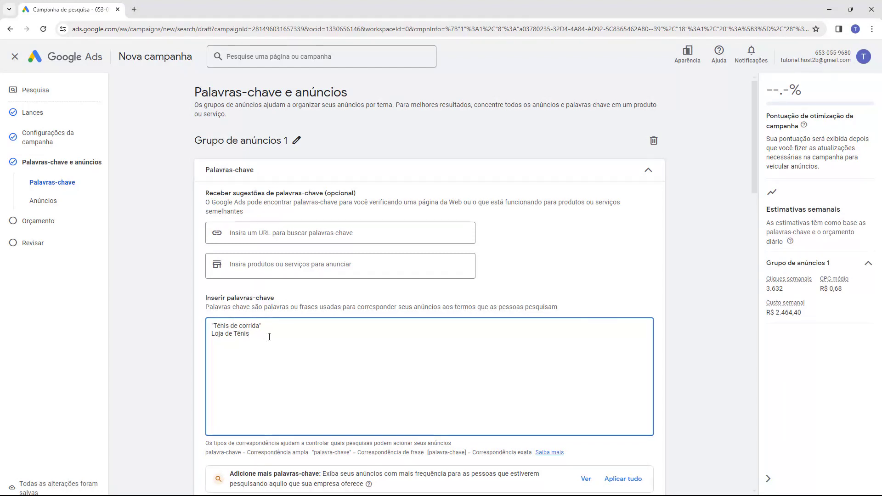
drag(269, 337, 204, 339)
key(BackSpace)
key(BackSpace)
- Change the keyword to exact match by replacing its quotation marks with square brackets: [Tênis de corrida]
key(BackSpace)
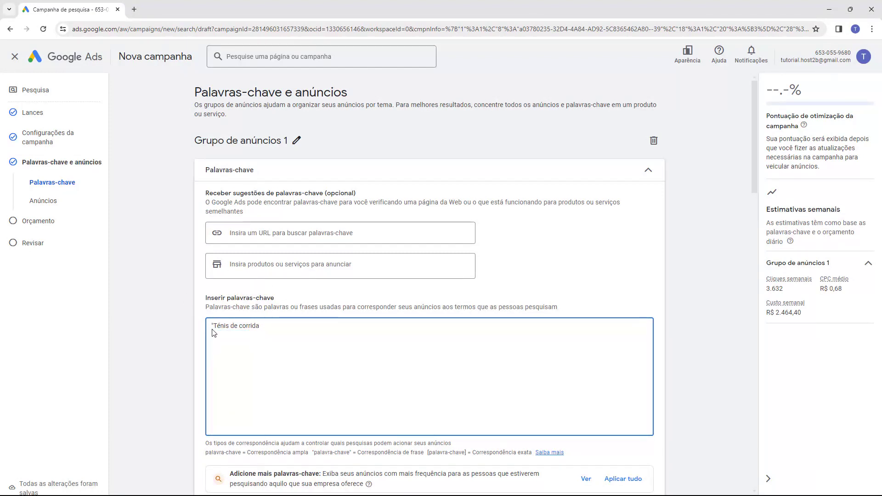
click(213, 325)
key(BackSpace)
text([)
key(End)
text(])
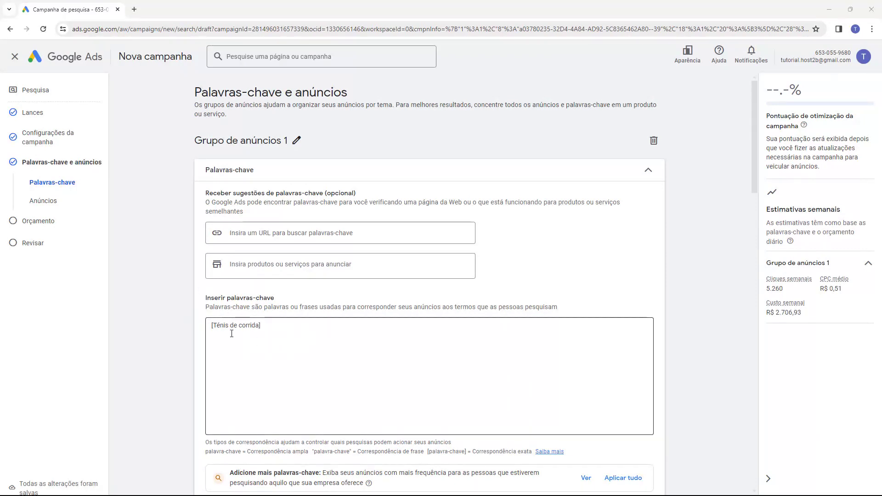
- Enter sitetutorial.com.br as the final URL of the ad
scroll(191, 298, down, 1)
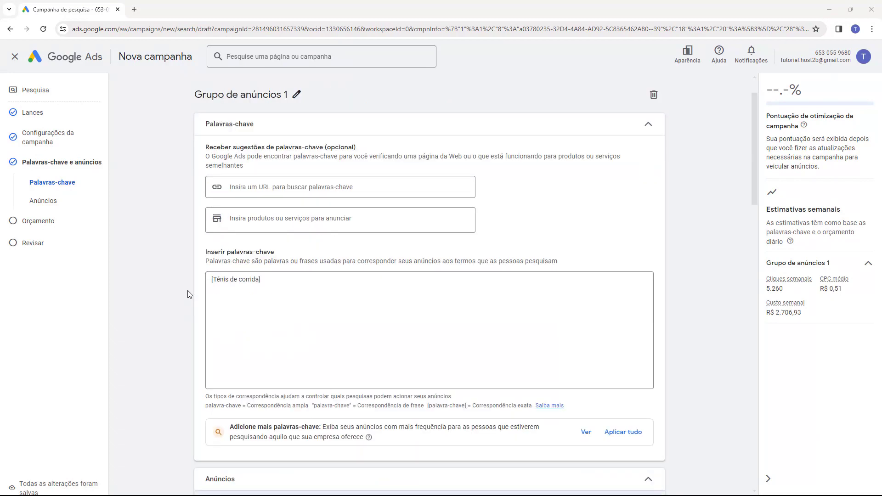
scroll(188, 295, down, 6)
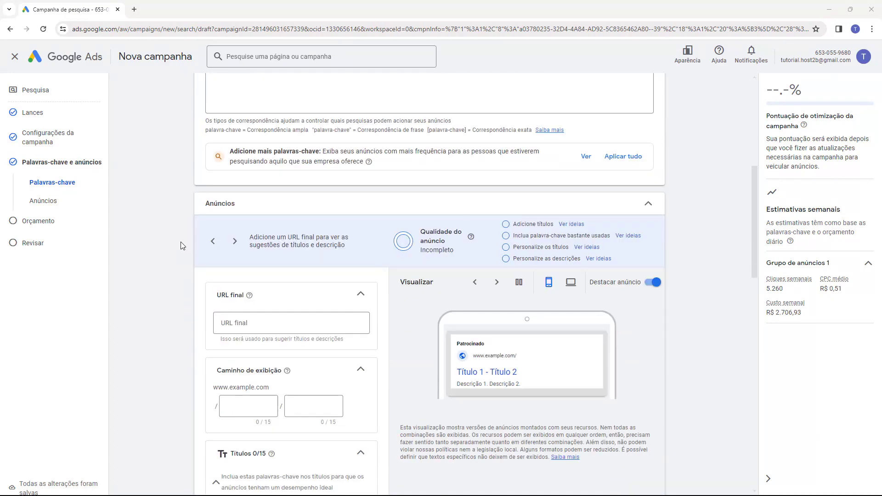
scroll(183, 245, down, 1)
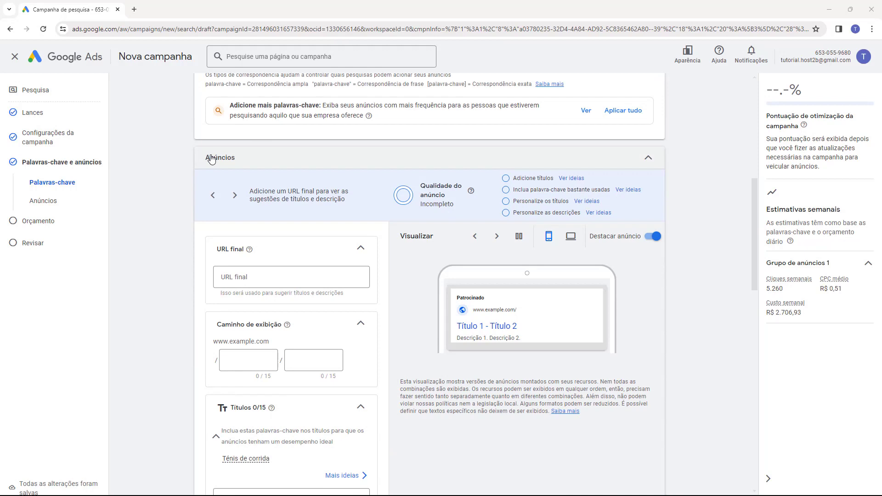
scroll(211, 159, down, 1)
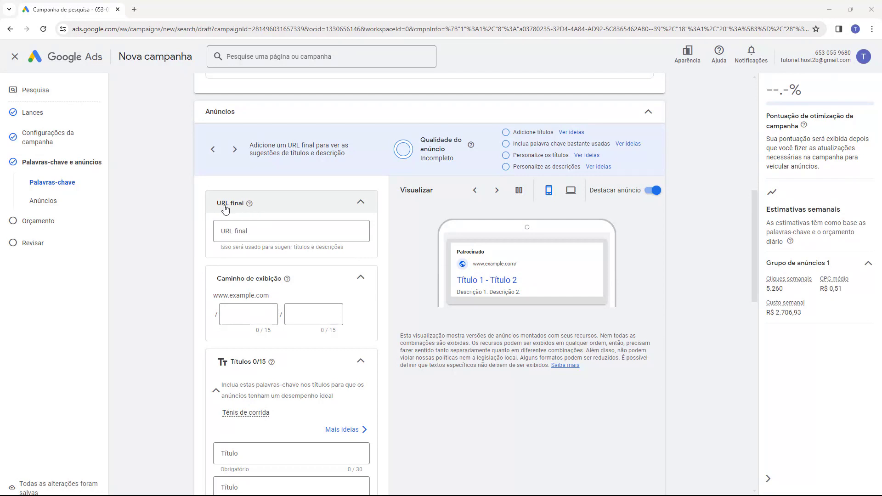
click(251, 234)
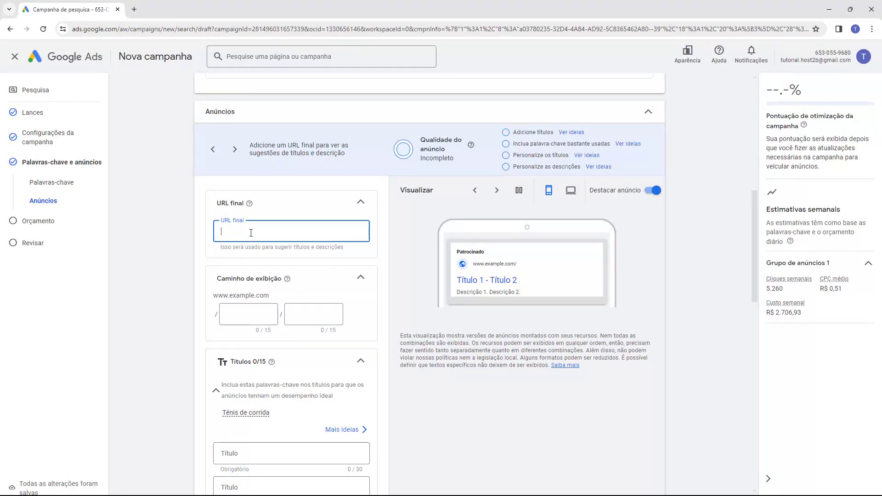
text(sitetutorial.com.br)
click(262, 259)
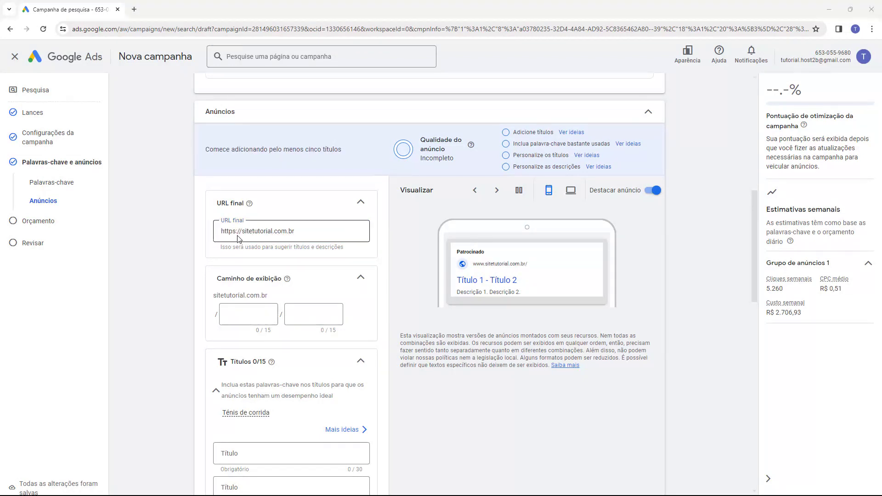
drag(242, 233, 221, 233)
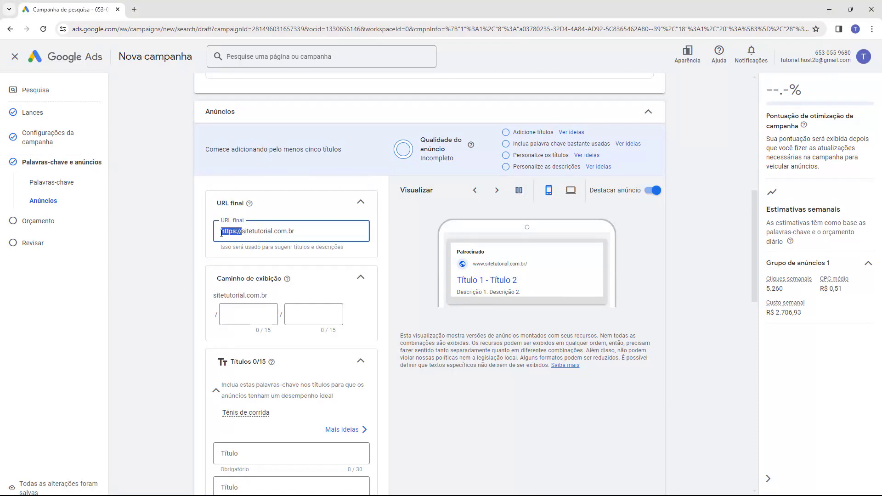
click(238, 233)
drag(239, 233, 260, 235)
click(254, 238)
click(323, 239)
click(184, 244)
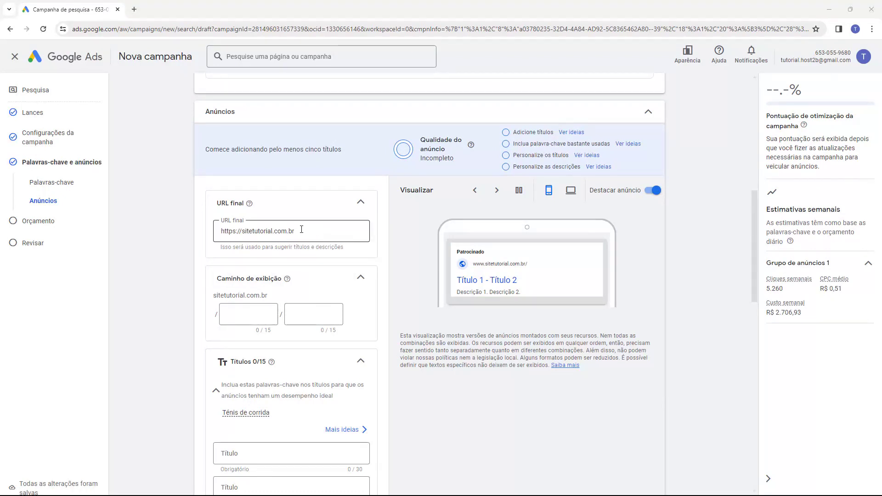
click(321, 230)
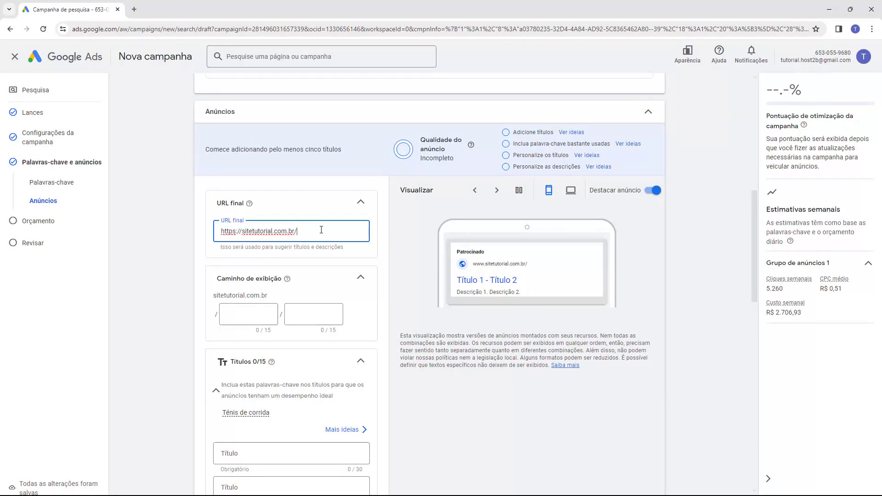
text(tenis-de-corrida)
drag(346, 232, 294, 237)
key(BackSpace)
key(ctrl+z)
click(317, 250)
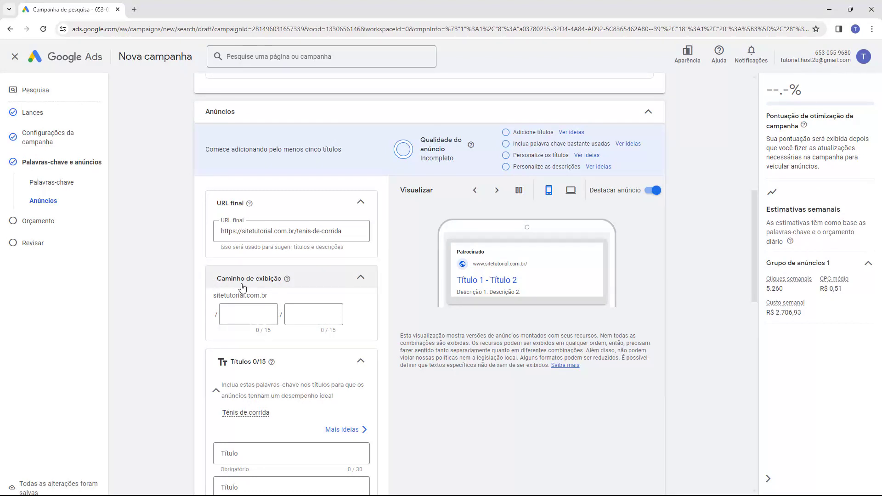
- Leave the display path empty and enter the keyword "Tênis de corrida" as the ad's first title
click(239, 314)
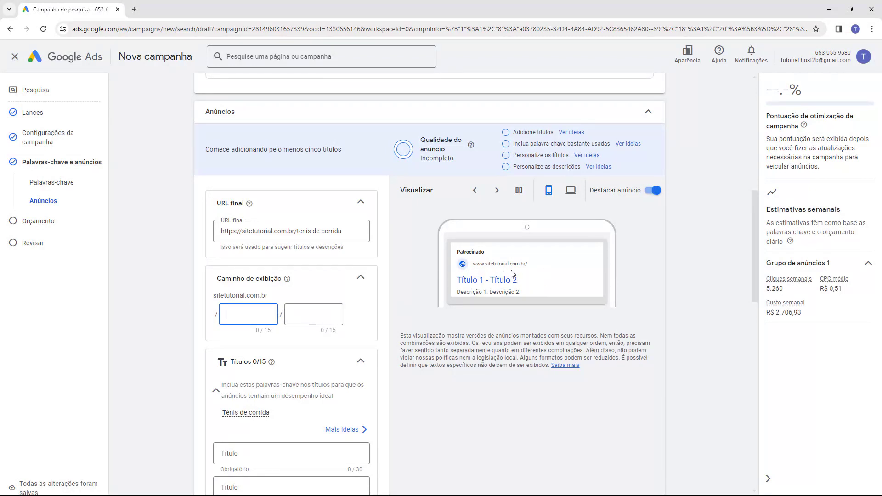
scroll(192, 270, down, 1)
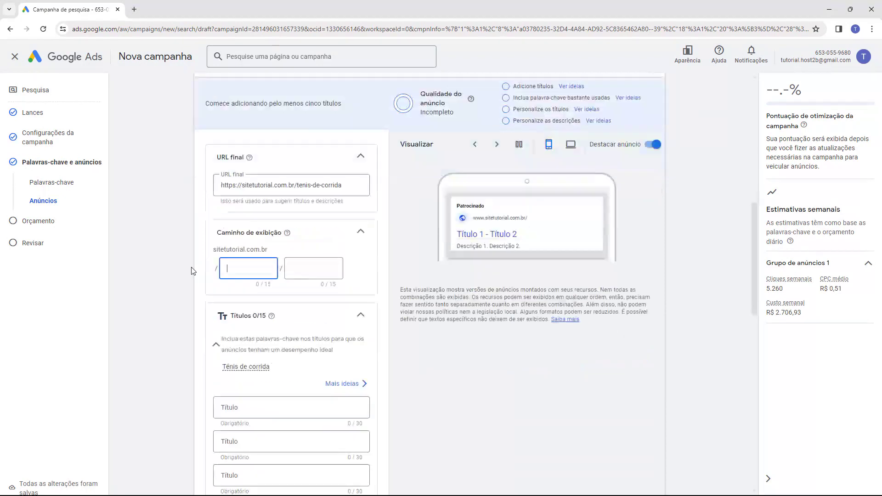
scroll(193, 271, down, 3)
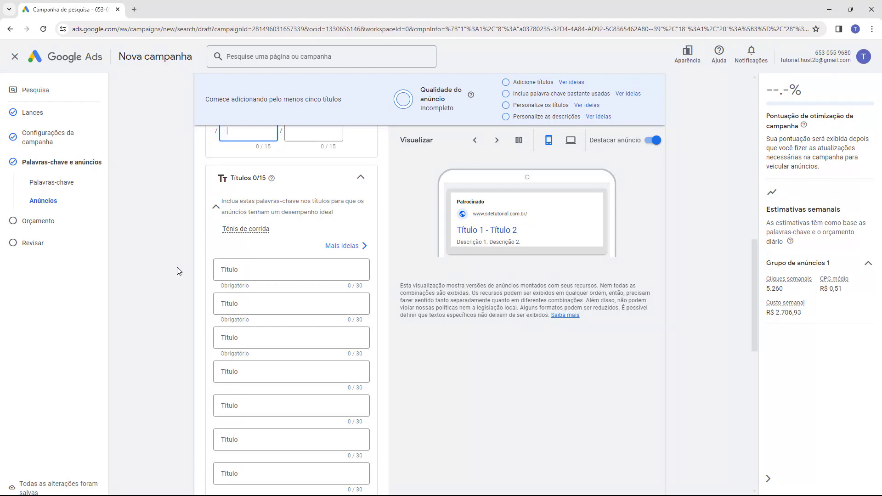
click(224, 271)
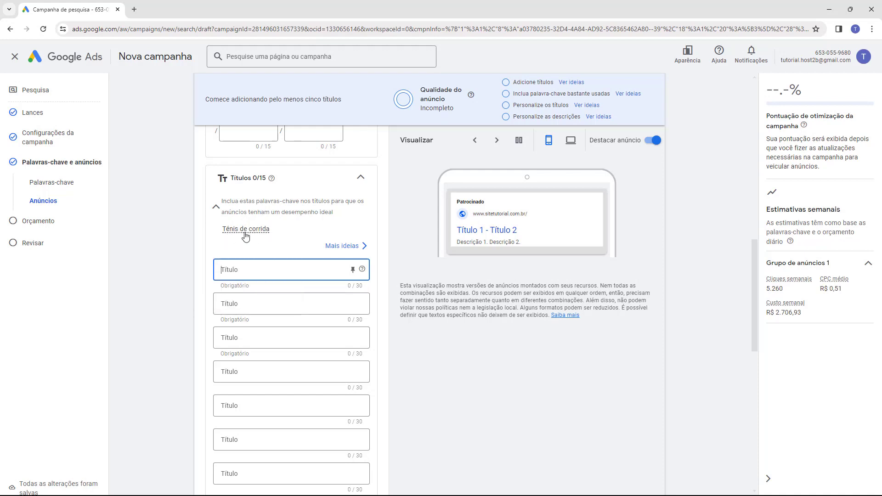
mouse_move(250, 234)
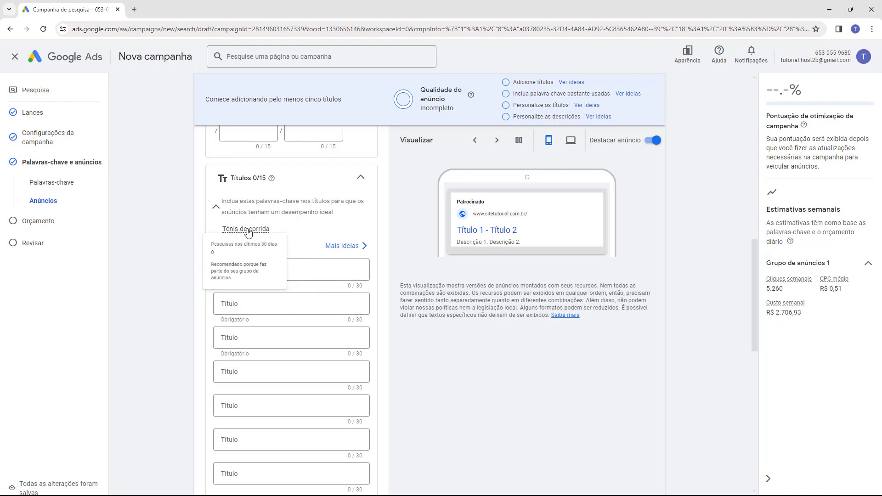
click(229, 269)
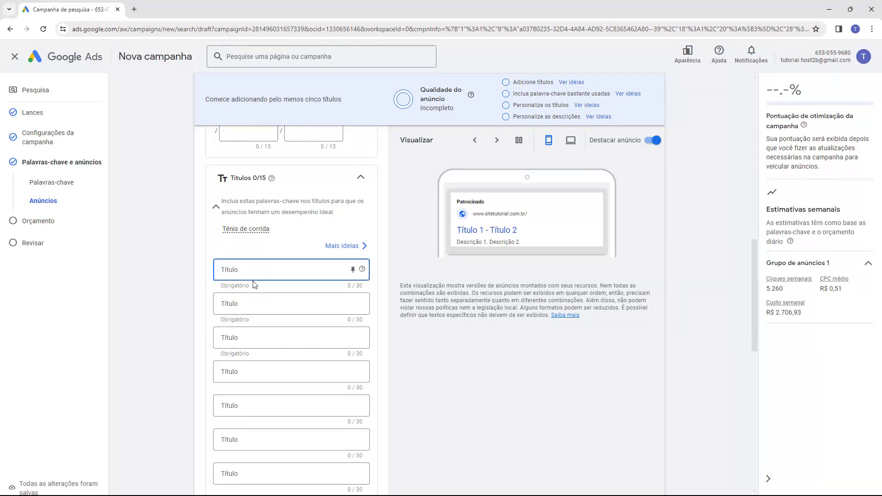
text(Ténis de corrida)
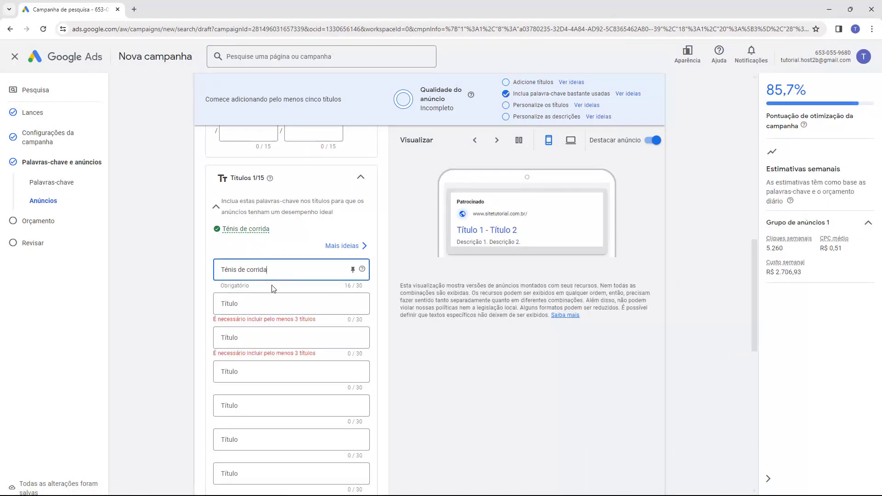
click(397, 264)
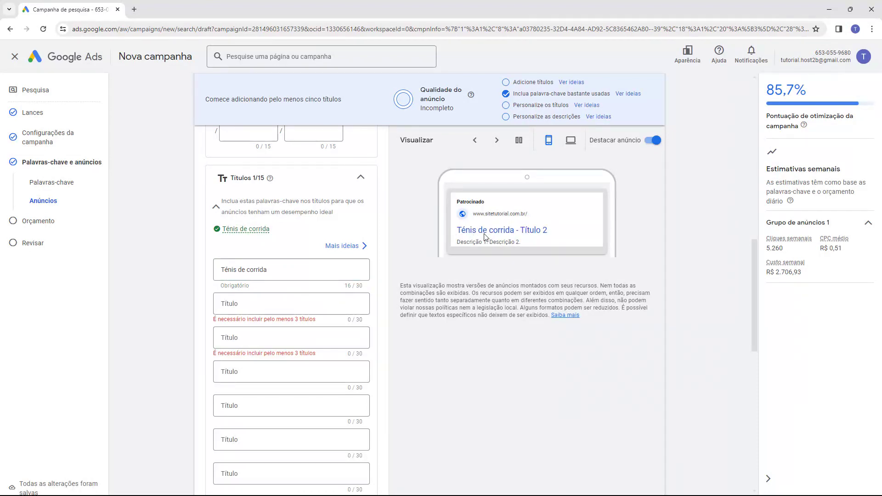
- Enter "12x de R$57" as the second title and "Corre mais, canse menos" as the third title
click(250, 305)
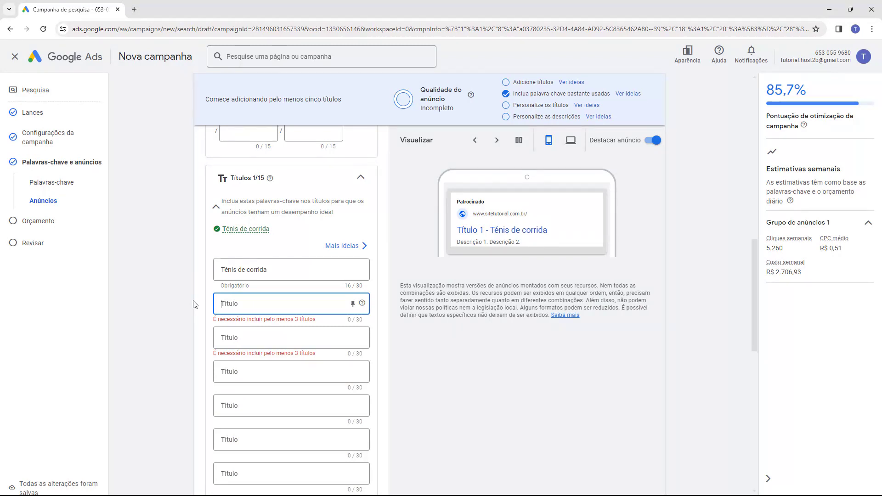
text(12x de)
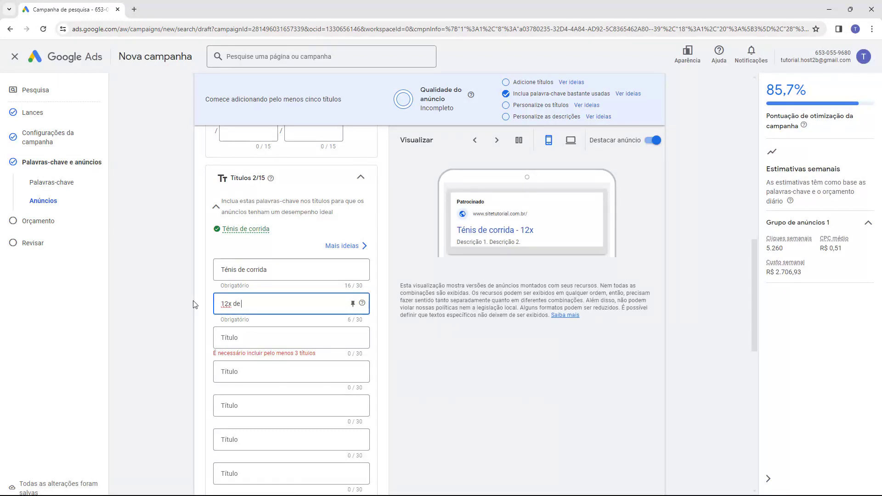
text( 57R$57)
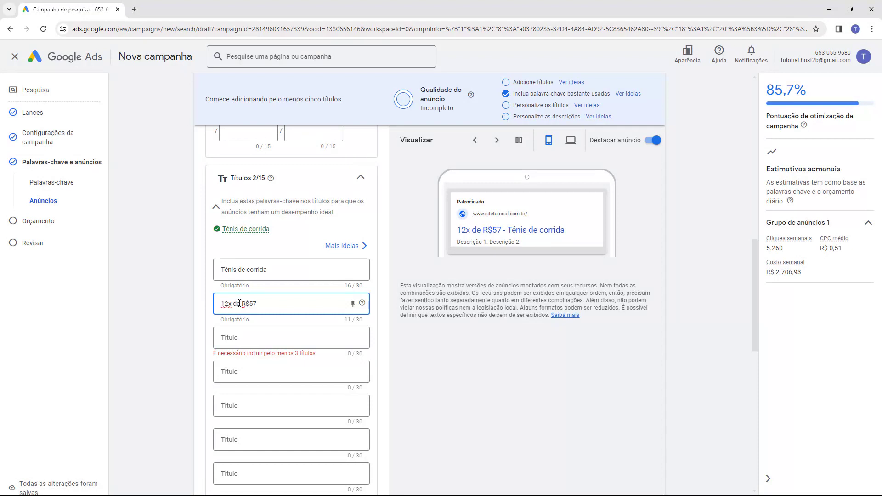
click(205, 311)
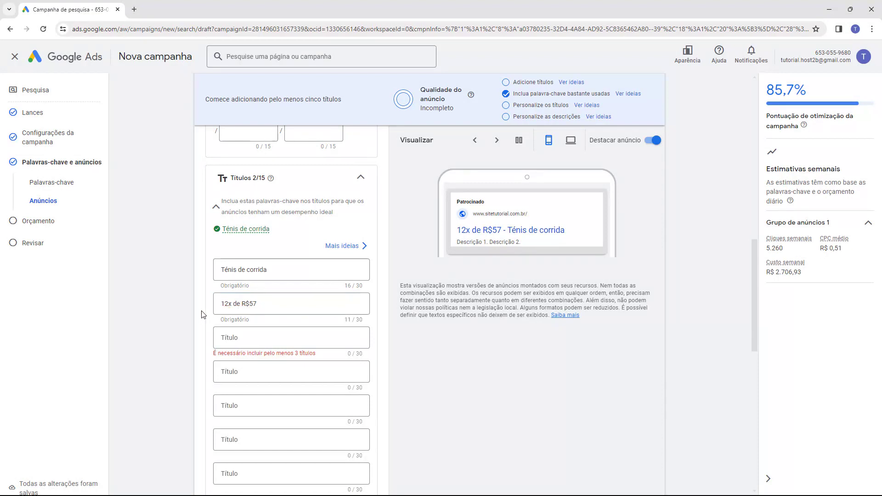
click(223, 335)
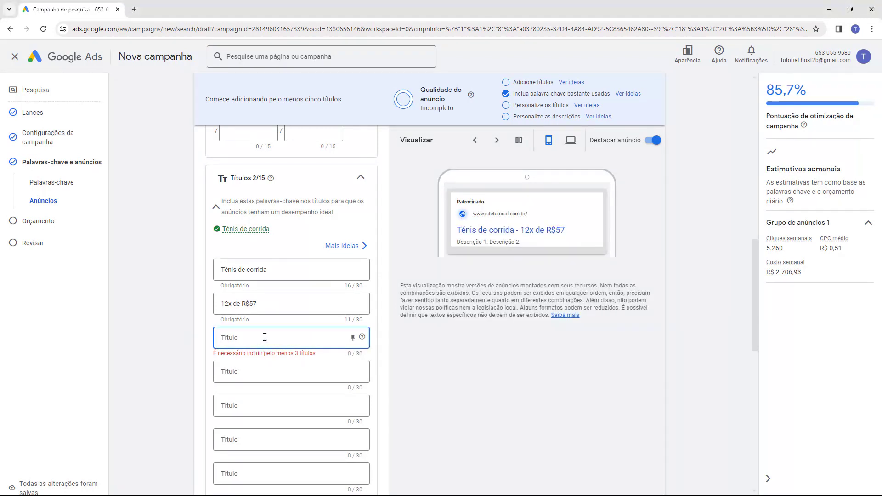
text(Corre mais,)
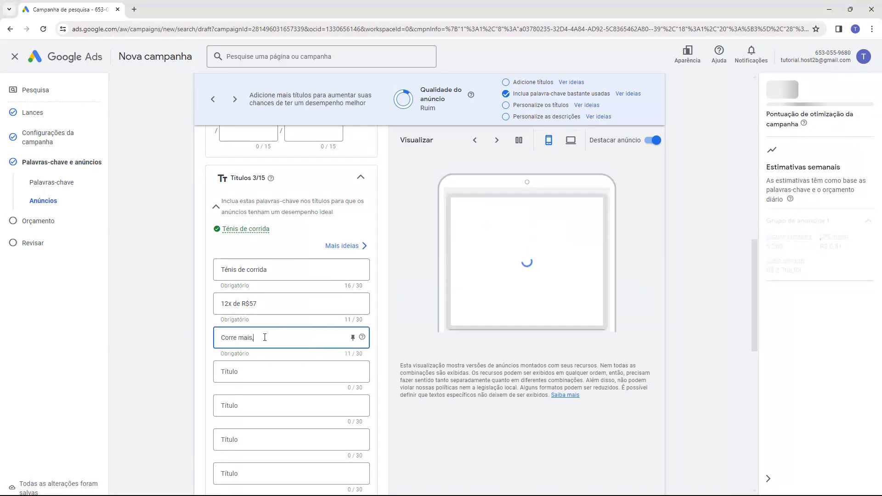
text( canse menos)
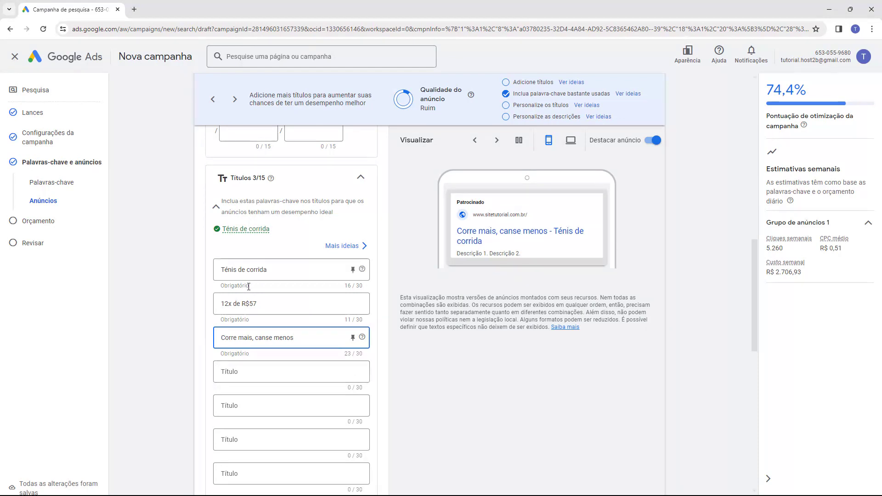
- Enter "Tênis profissional" as the fourth title, and check the suggested title ideas without adding any
scroll(234, 292, down, 1)
click(234, 327)
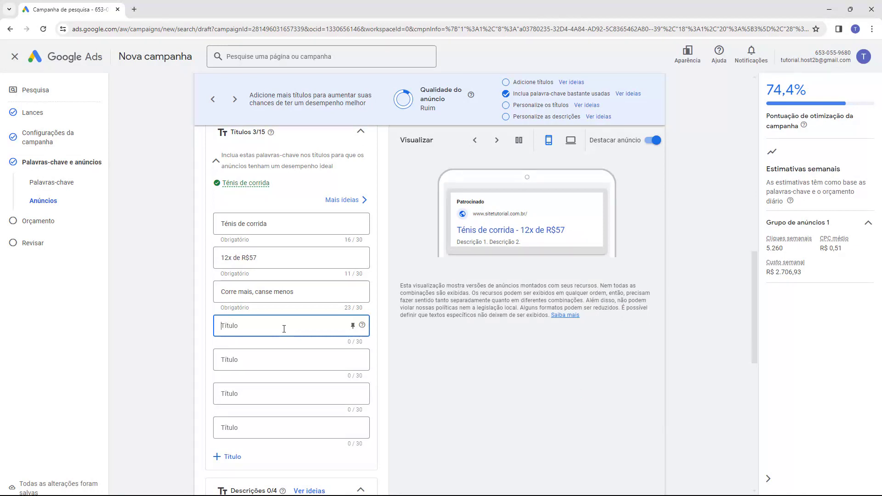
text(Té)
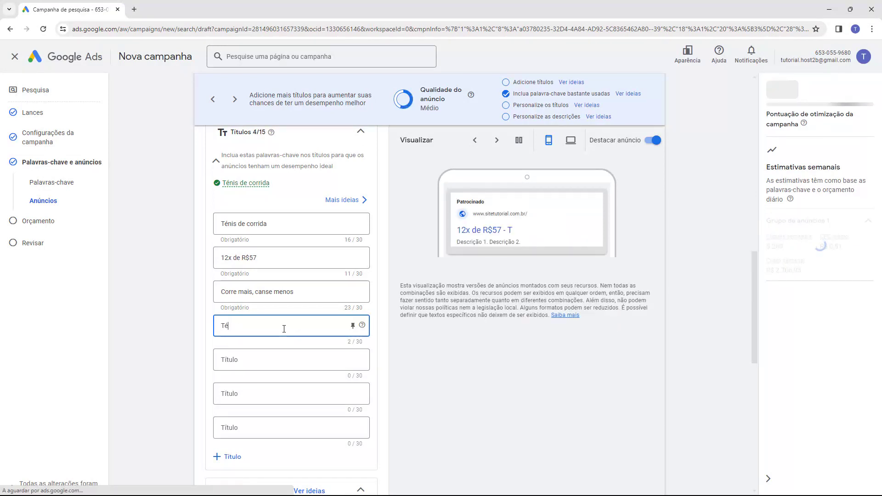
text(nis profissional)
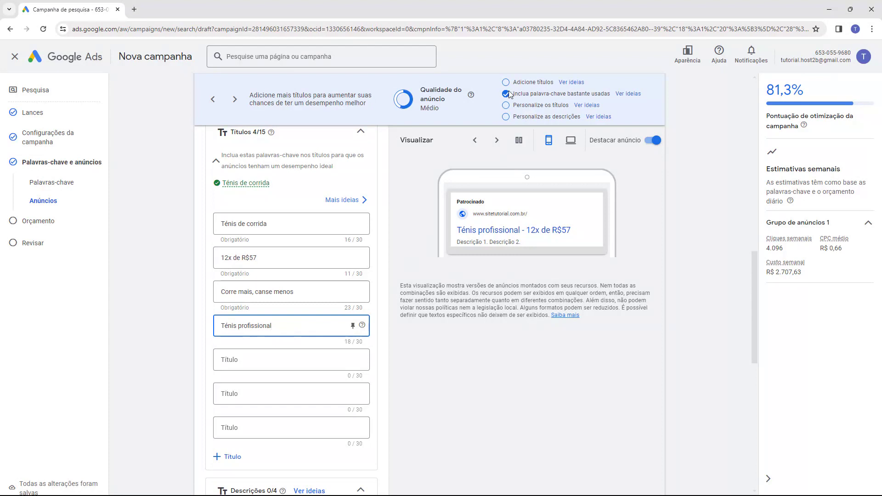
click(570, 83)
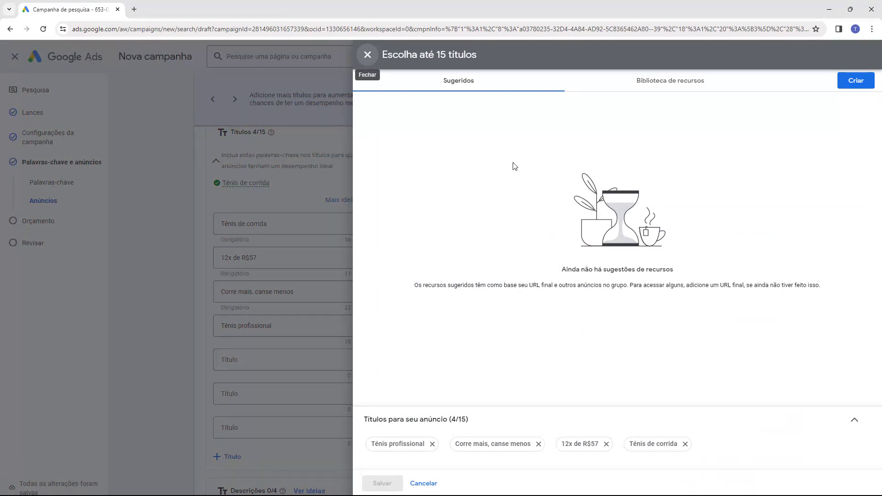
click(368, 55)
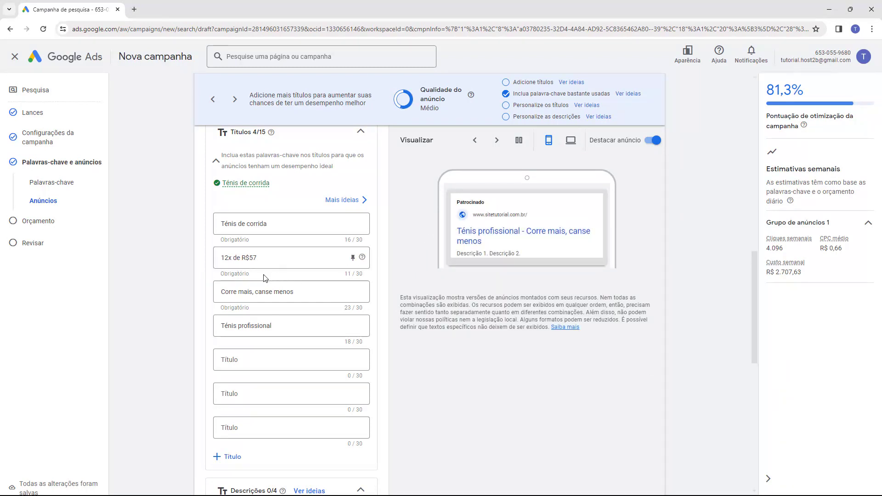
- Pin the first title, "Tênis de corrida", so that it is shown only in position 1
click(221, 229)
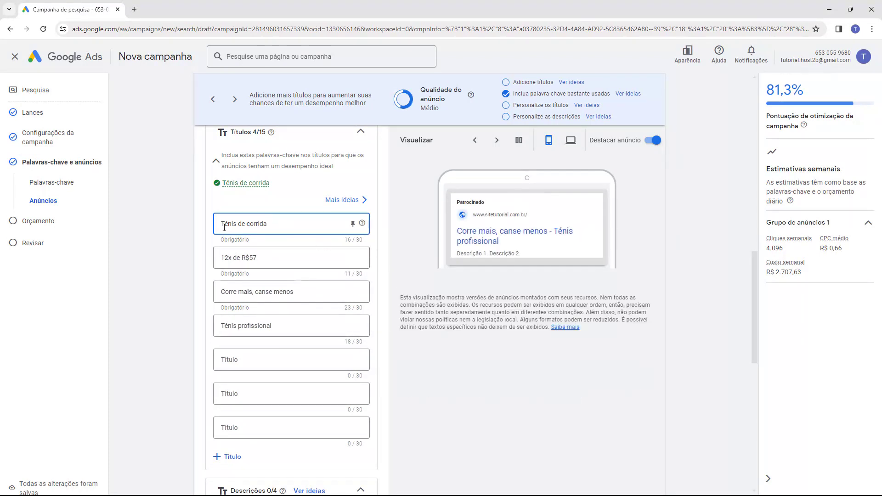
drag(224, 227, 270, 225)
click(347, 224)
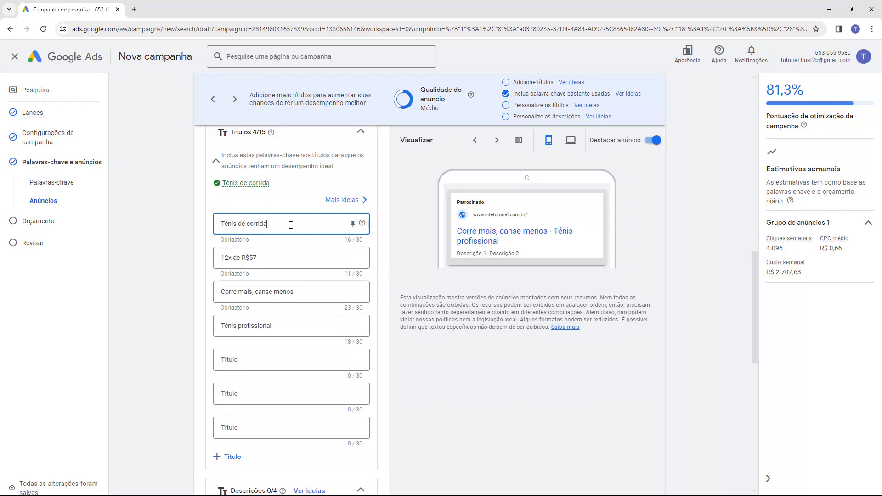
click(352, 224)
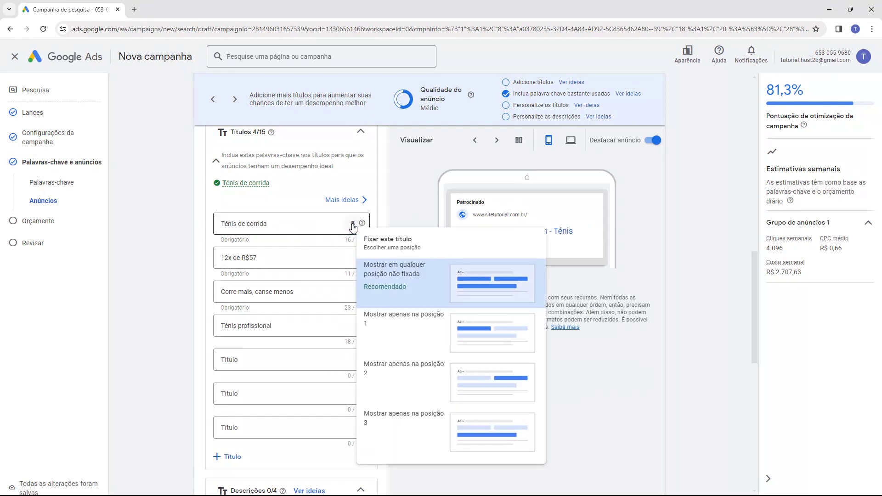
click(411, 326)
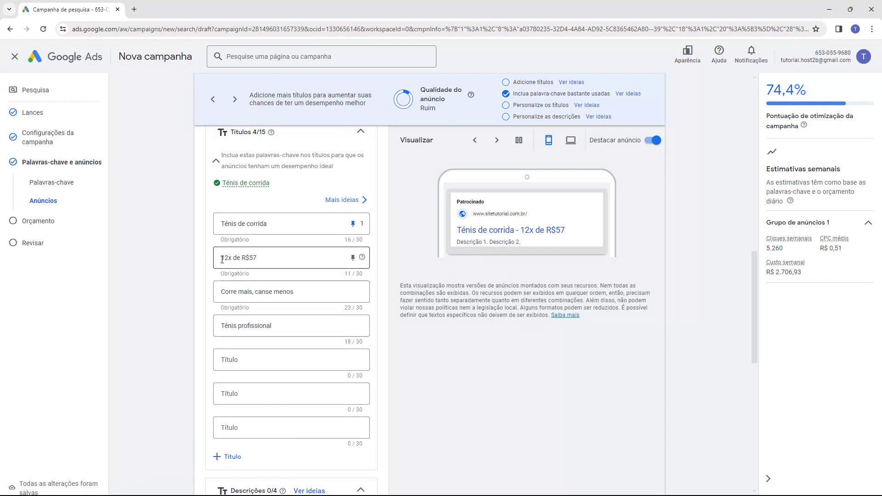
click(241, 293)
double_click(241, 293)
click(240, 293)
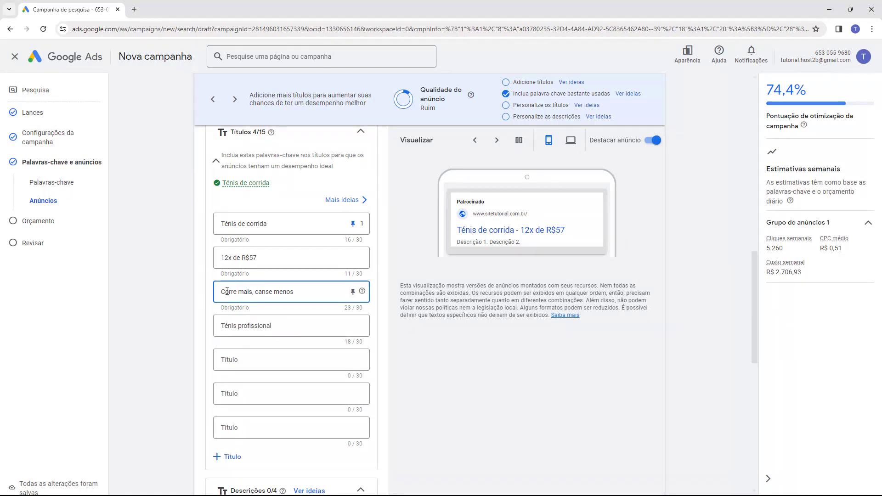
- Correct the ad's third title to "Corra mais, canse menos"
key(BackSpace)
text(a)
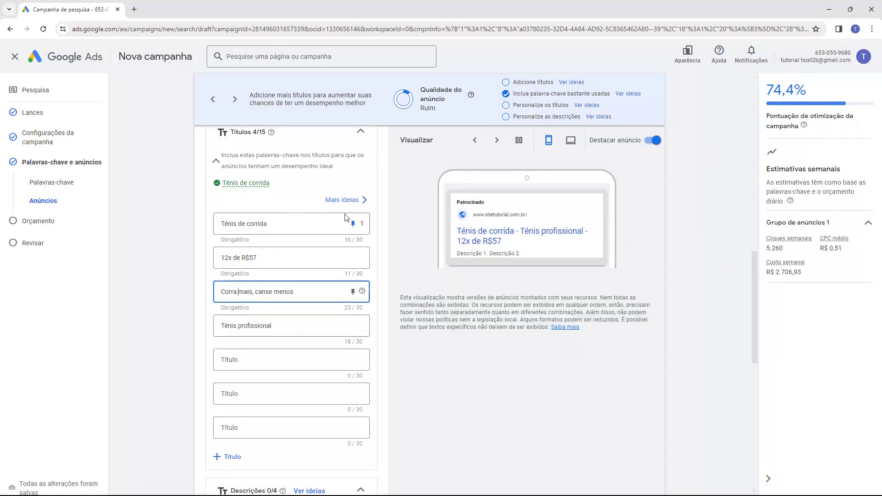
click(191, 283)
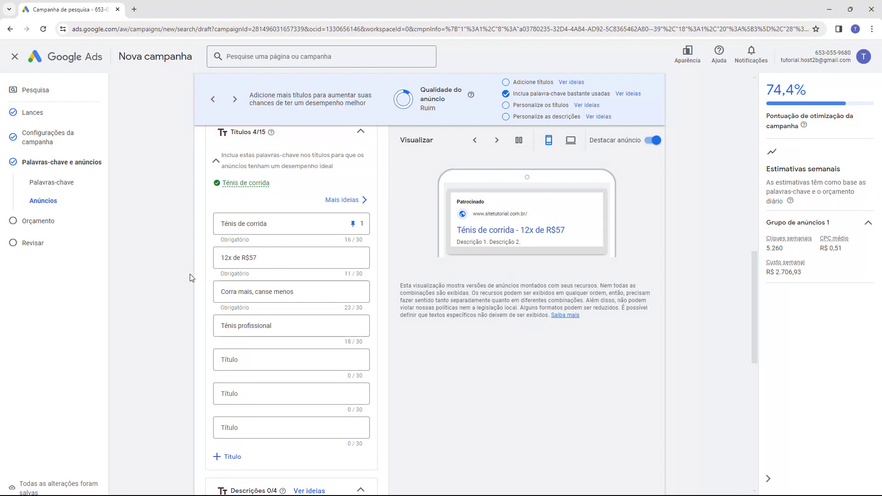
- Enter "Domine as pistas com tênis de corrida de última geração, oferecendo suporte e conforto" as the ad's first description
scroll(196, 245, down, 4)
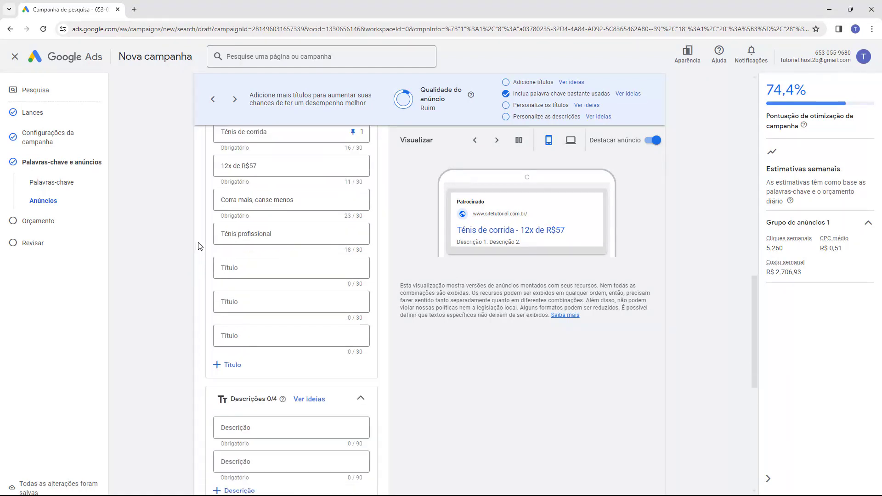
scroll(198, 247, down, 2)
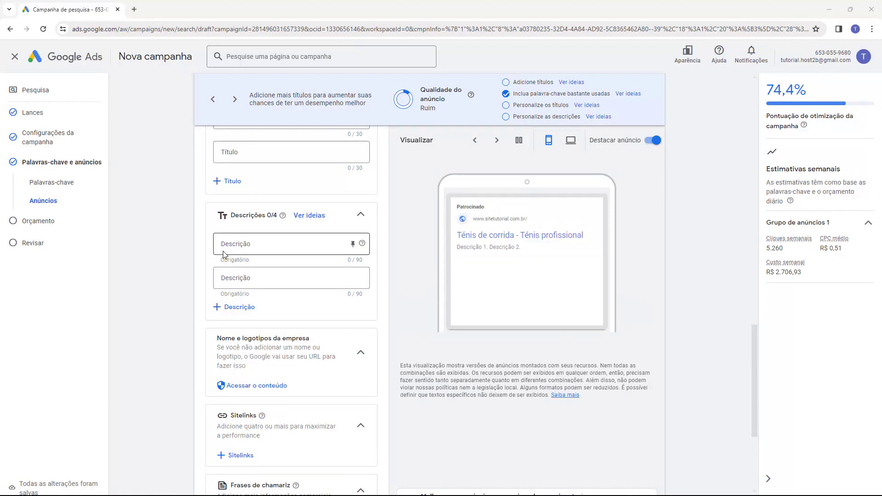
click(239, 243)
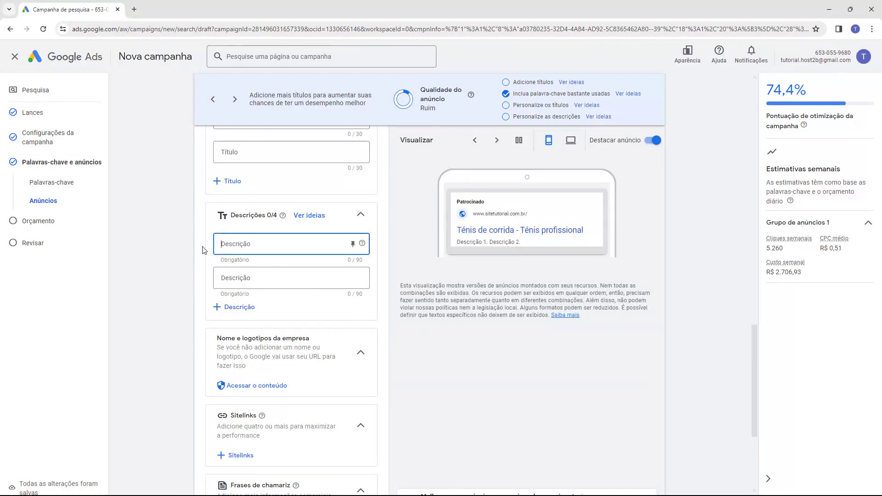
text(Domine as pistas com tênis de corrida de última geração, oferecendo suporte e conforto)
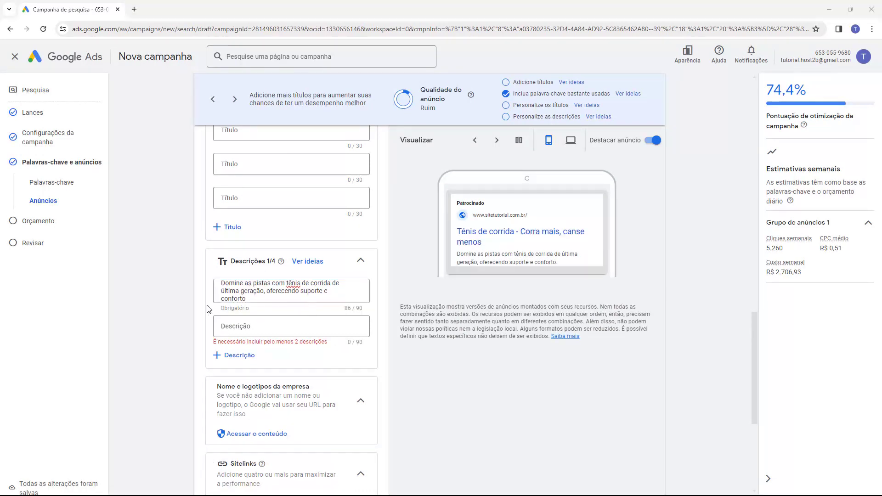
- Enter "Tênis revolucionário: leve, suporte ágil, otimiza sua corrida, eleva a performance." as the second description and add a blank third description field
click(244, 327)
key(ctrl+v)
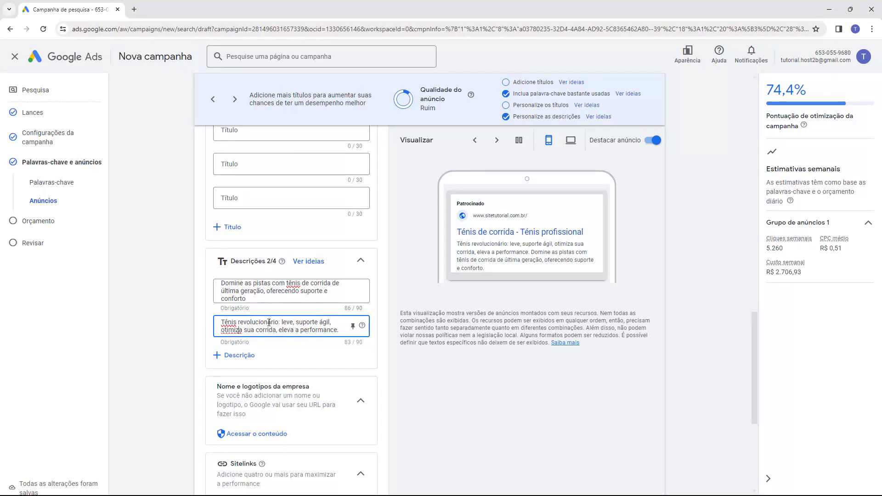
click(248, 357)
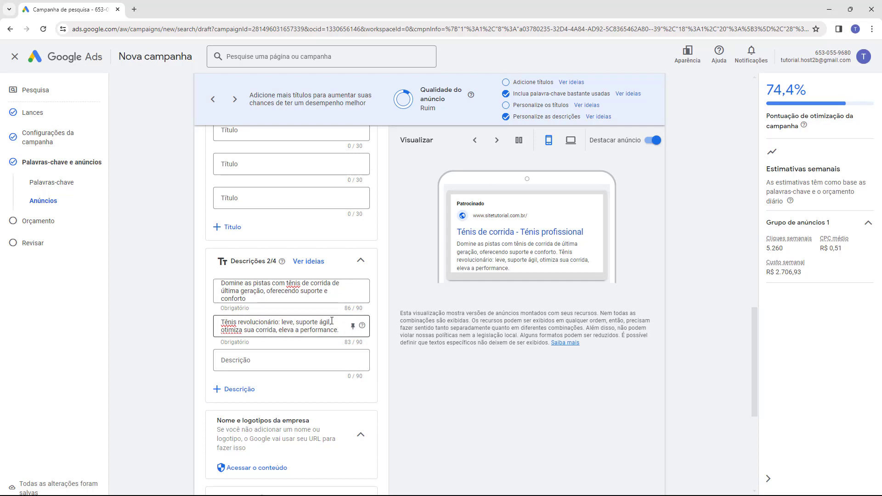
- Examine the ad's titles, its optional business name, sitelink and callout sections, and the ad quality rating
scroll(332, 321, down, 3)
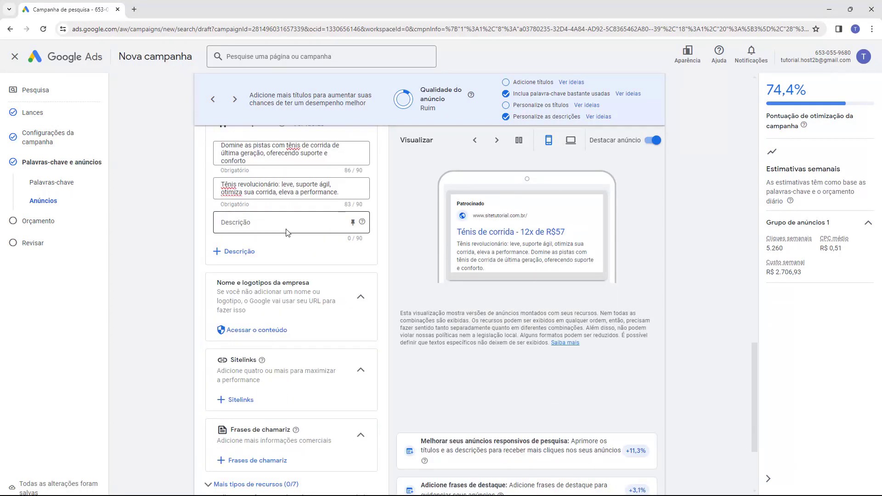
scroll(287, 232, down, 1)
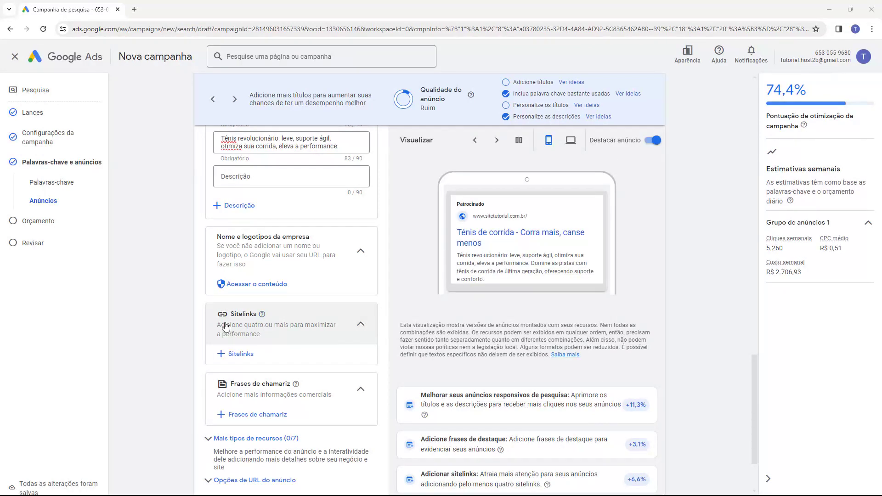
scroll(249, 325, down, 2)
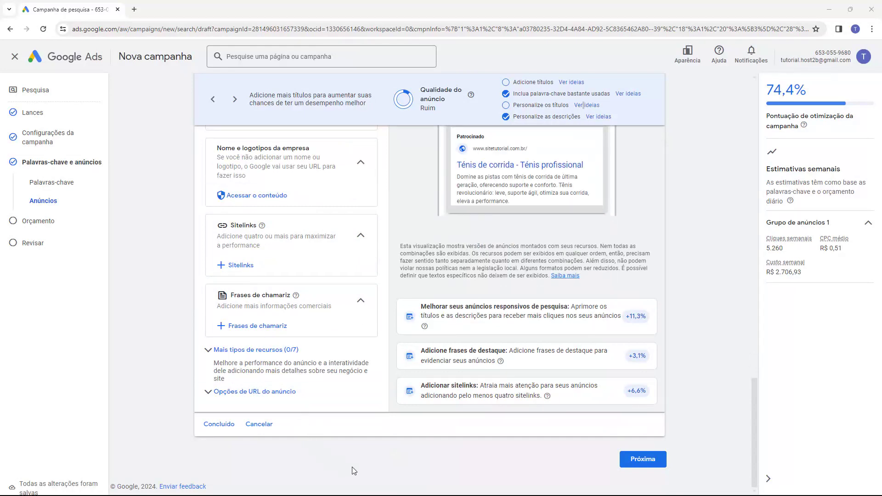
scroll(154, 364, up, 5)
scroll(172, 366, up, 8)
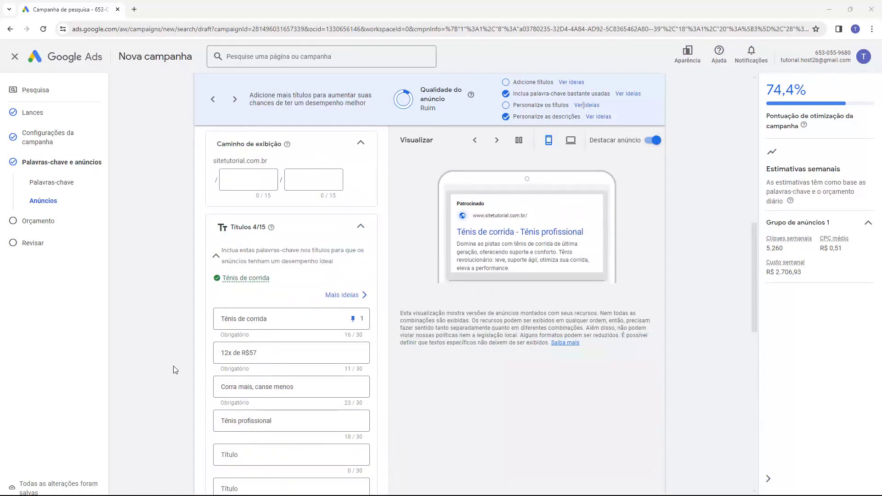
scroll(173, 366, down, 4)
scroll(173, 366, down, 9)
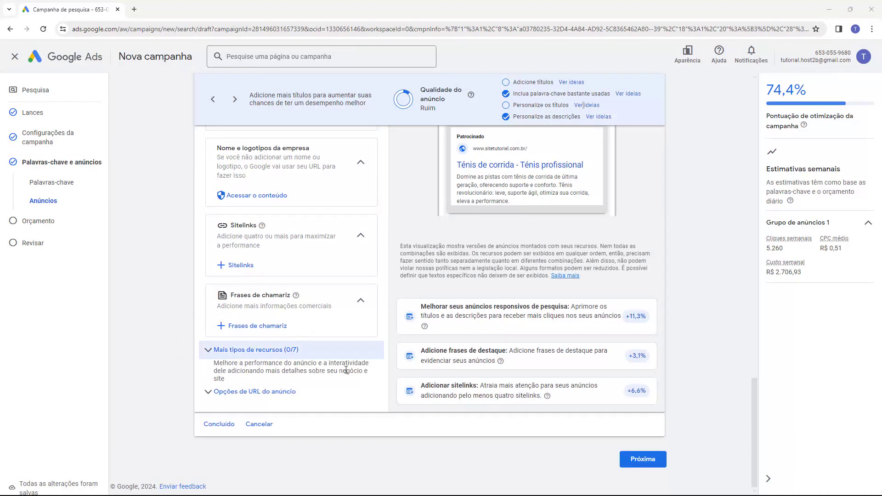
double_click(428, 108)
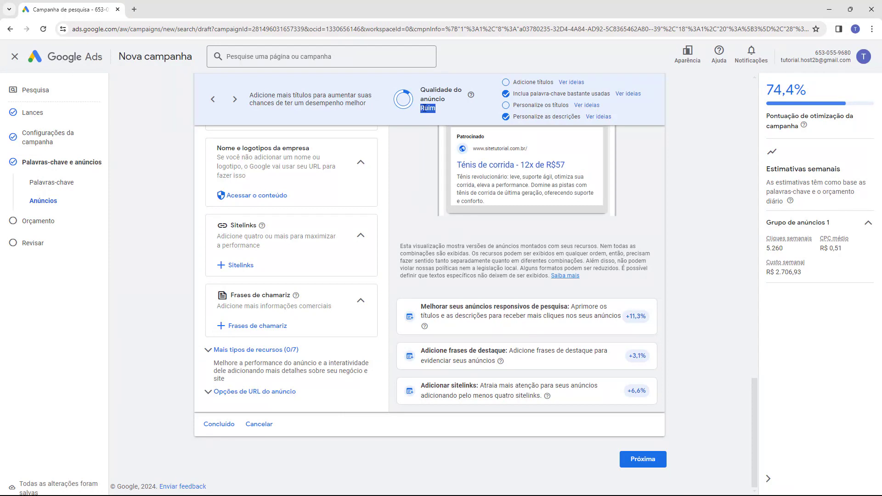
scroll(230, 280, up, 2)
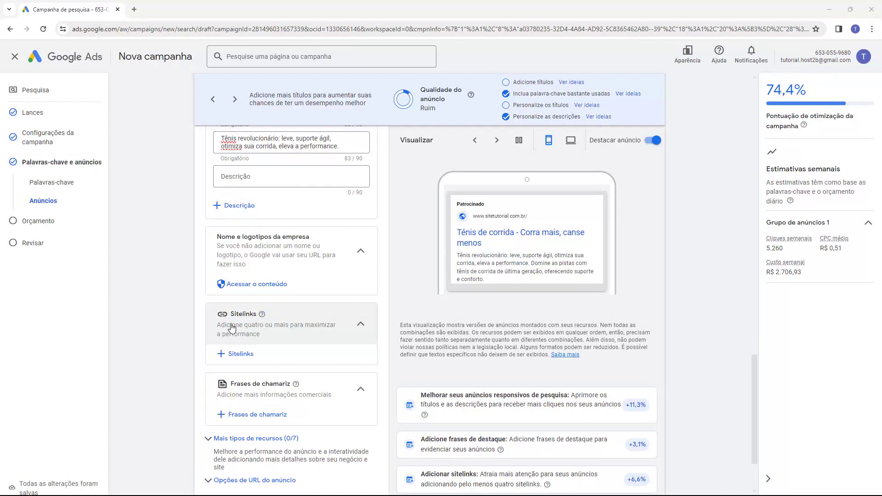
scroll(251, 324, down, 2)
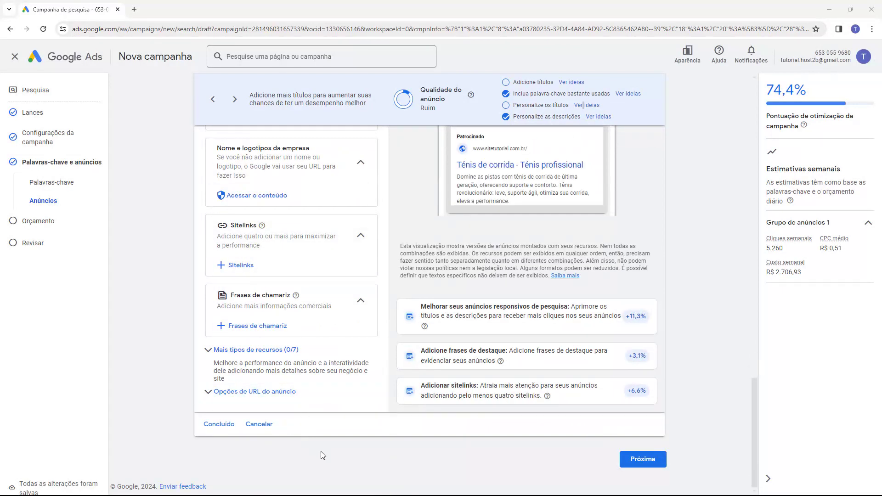
scroll(153, 364, up, 4)
scroll(173, 366, up, 9)
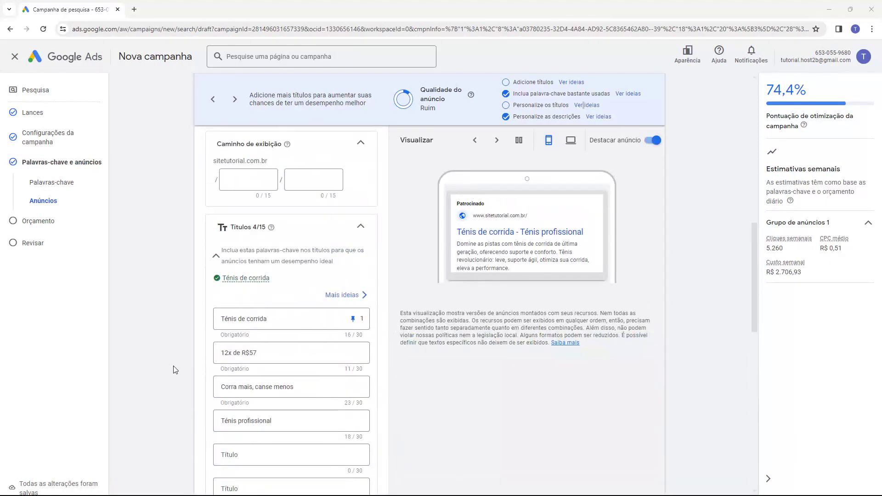
scroll(172, 365, down, 3)
scroll(173, 370, down, 10)
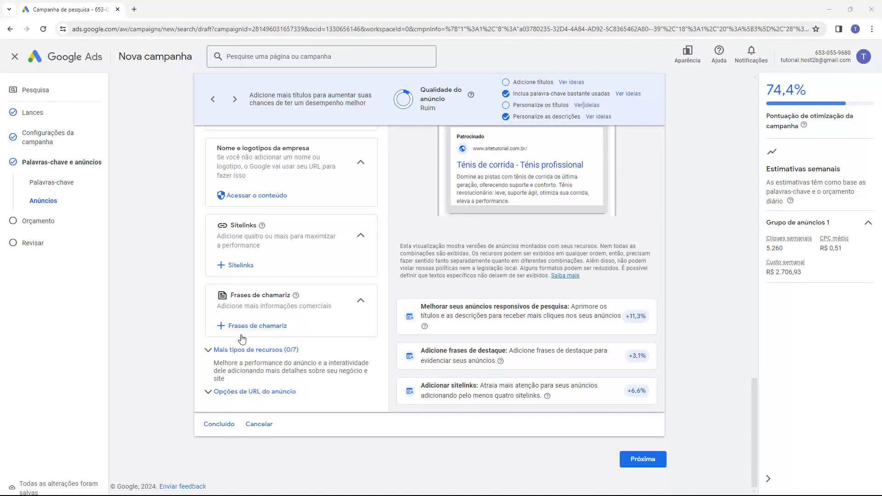
double_click(429, 109)
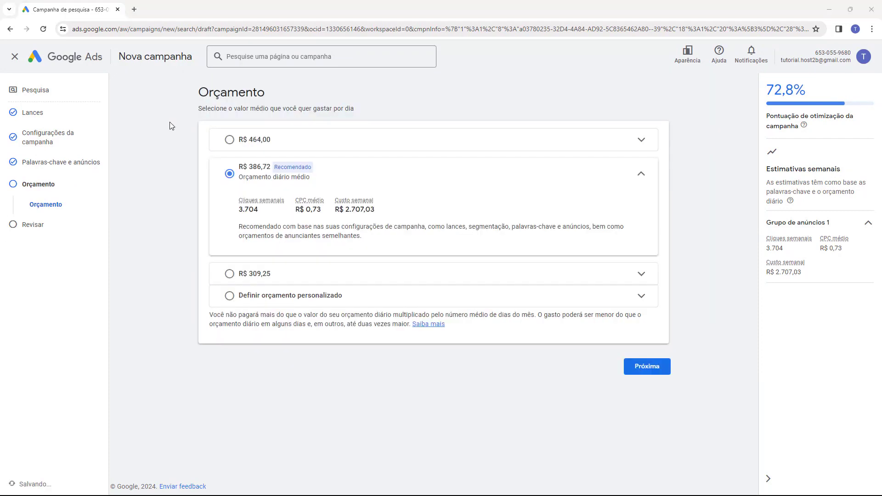
- Choose a custom budget for the campaign and set the average daily amount to R$30,00
drag(199, 97, 267, 94)
click(268, 94)
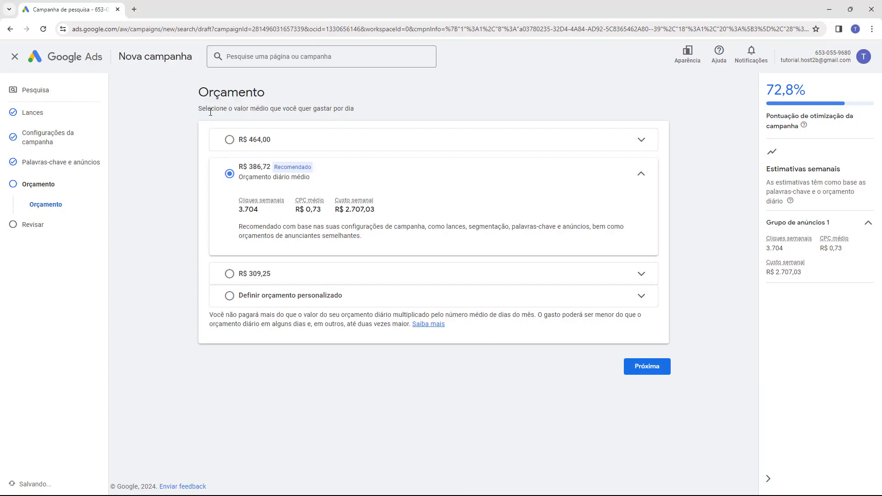
drag(198, 109, 339, 109)
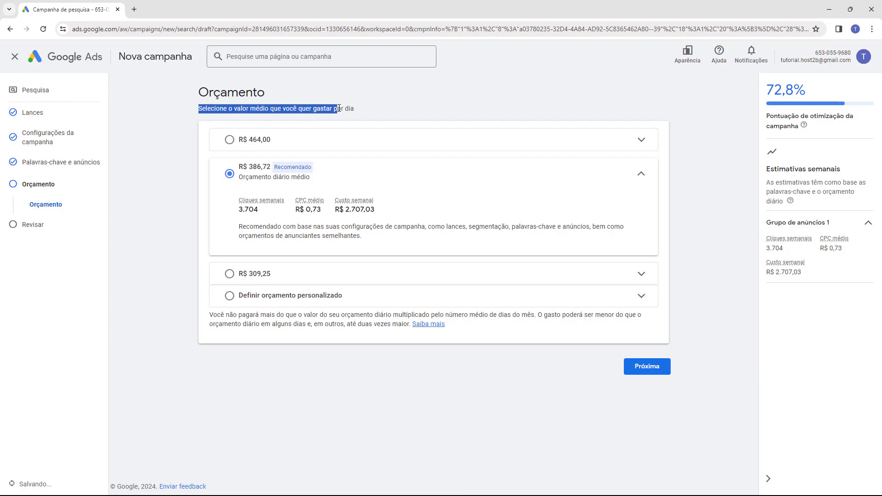
click(372, 110)
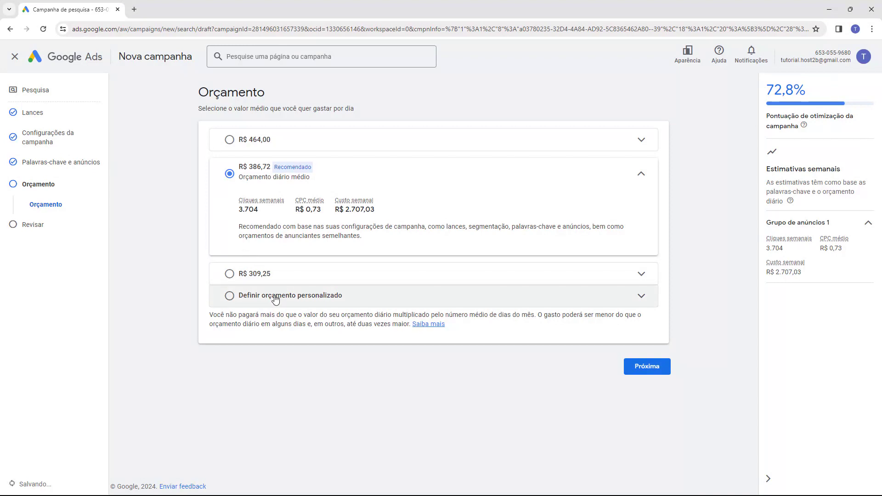
click(230, 297)
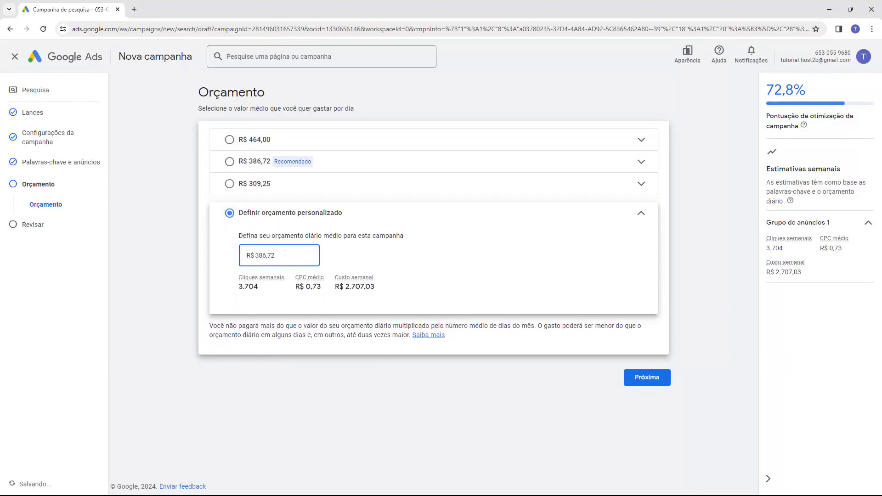
drag(282, 255, 257, 259)
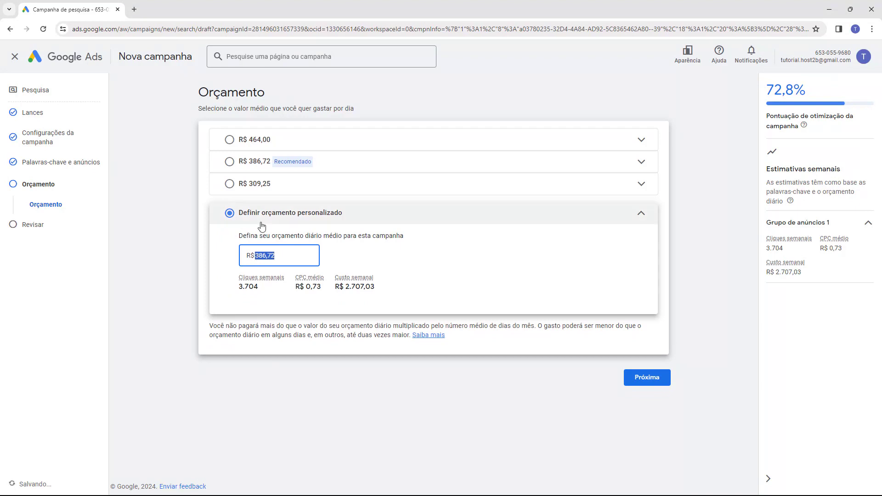
text(30,00)
click(255, 234)
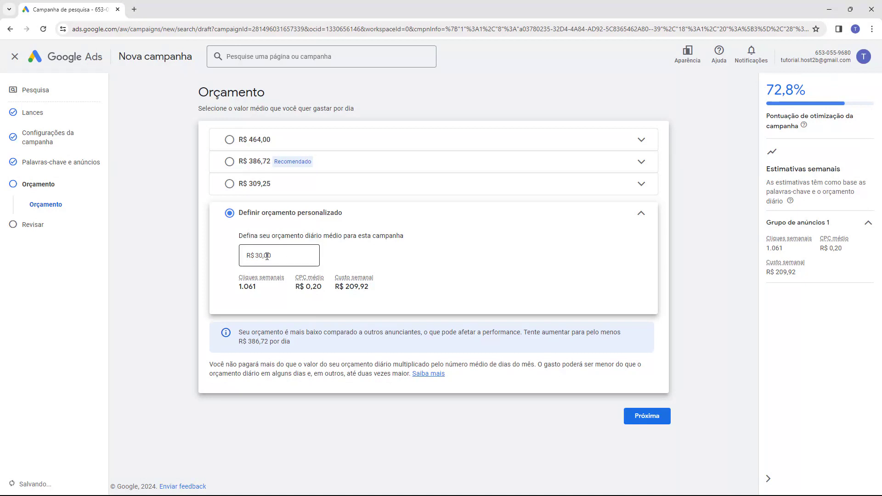
- Check the estimated weekly clicks, average CPC and weekly cost for the custom daily budget
click(267, 256)
mouse_move(354, 285)
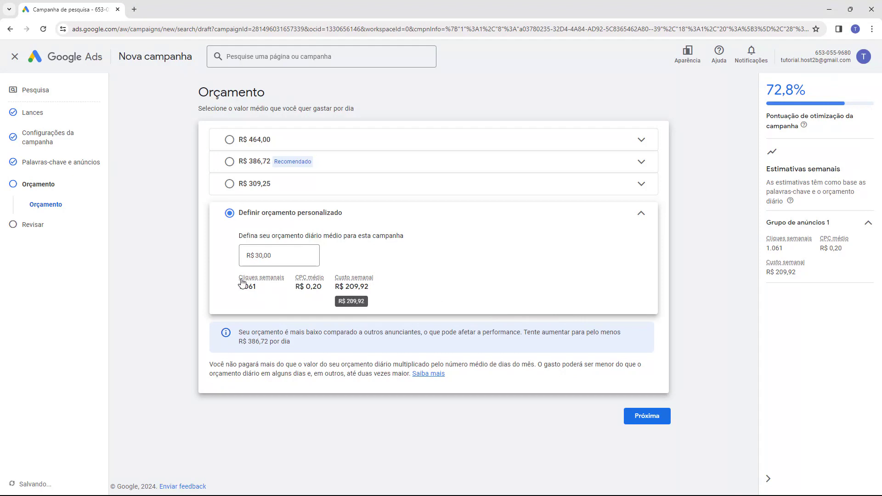
mouse_move(248, 283)
click(252, 256)
click(373, 260)
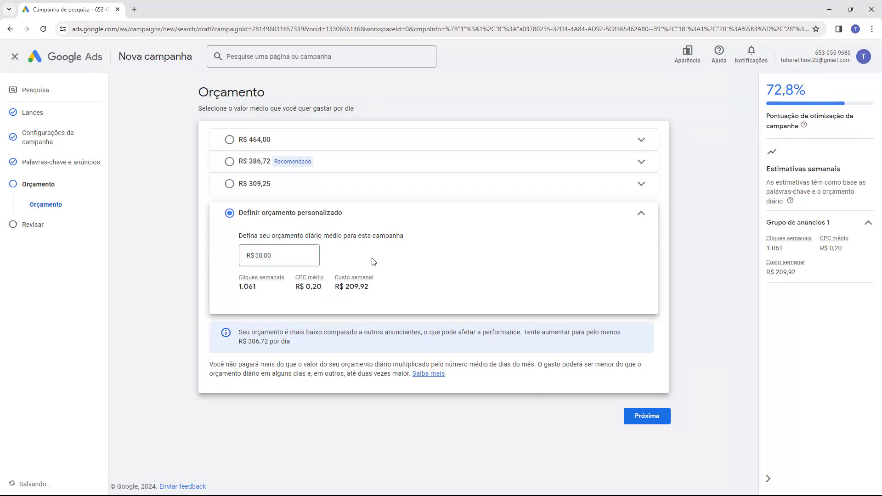
double_click(276, 257)
click(275, 257)
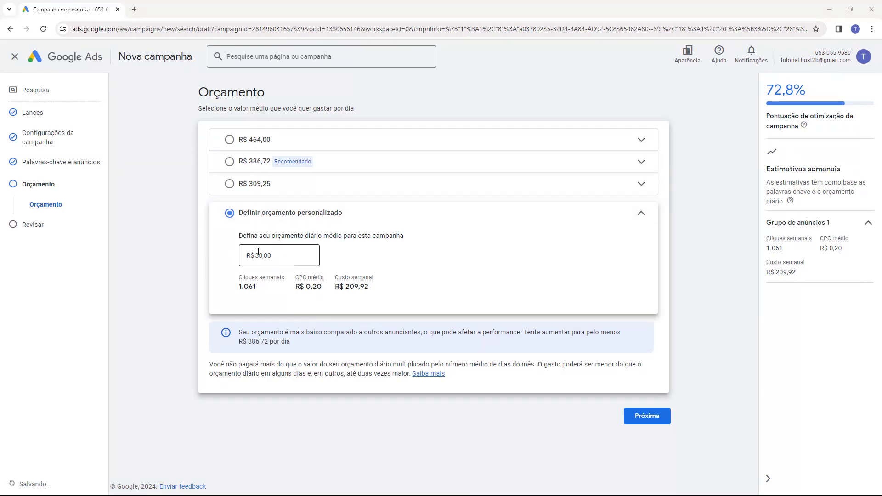
- Continue to the review page, check the campaign summary from overview to budget, and publish the campaign
click(649, 421)
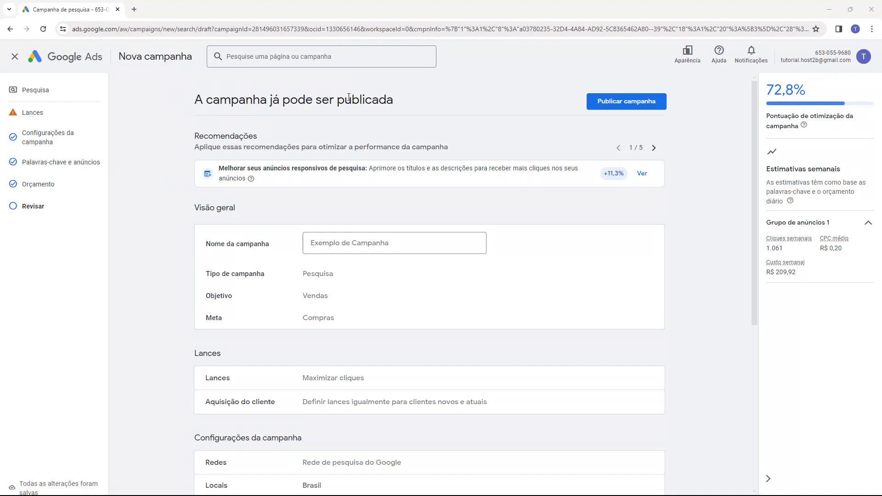
scroll(185, 207, down, 3)
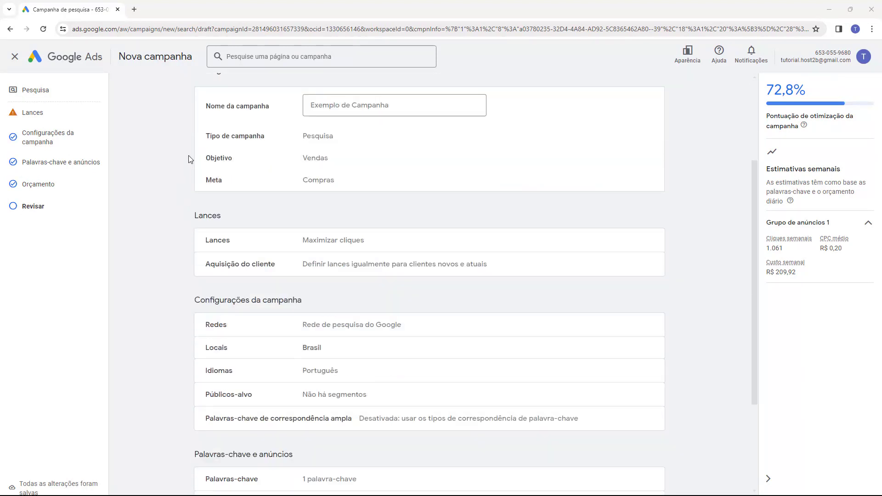
scroll(189, 159, down, 3)
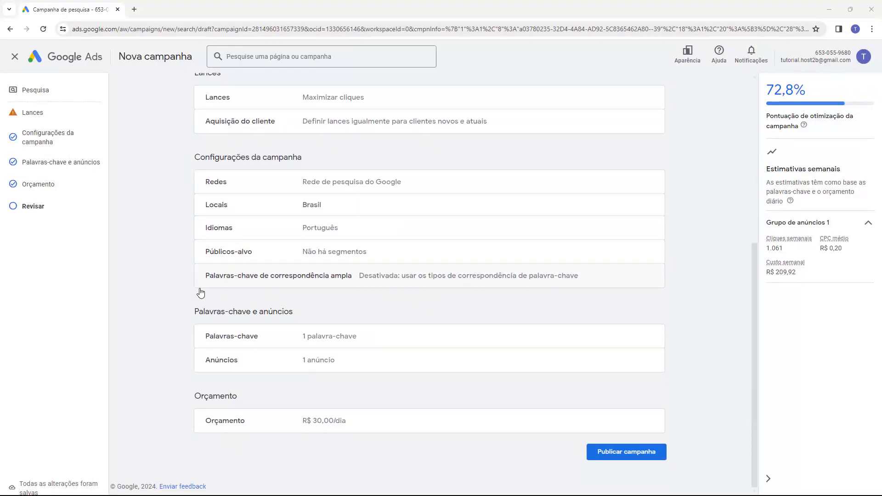
scroll(203, 368, up, 6)
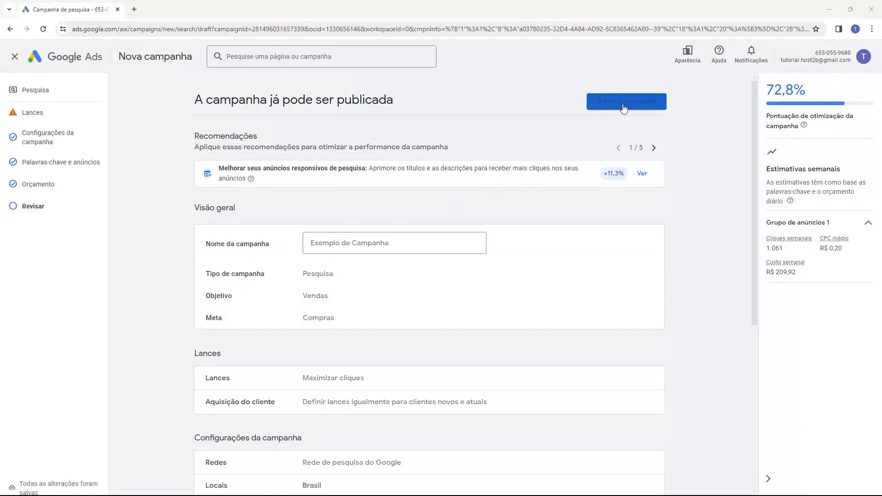
scroll(640, 195, down, 6)
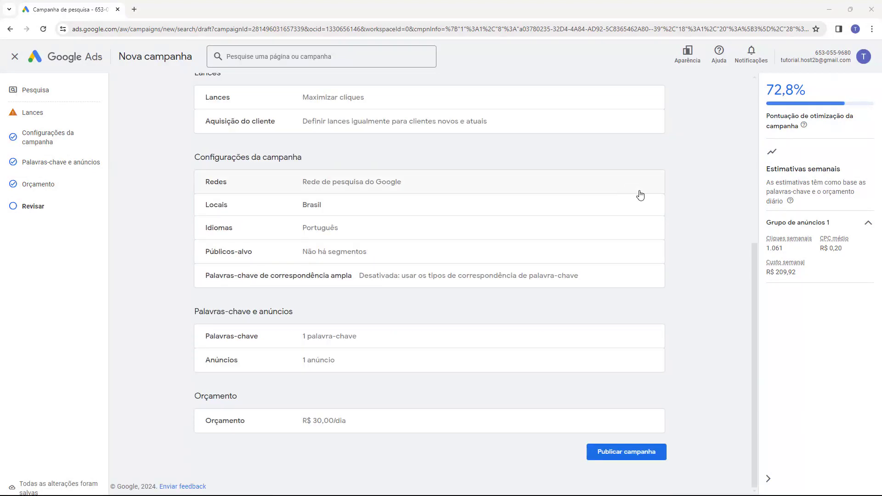
click(623, 457)
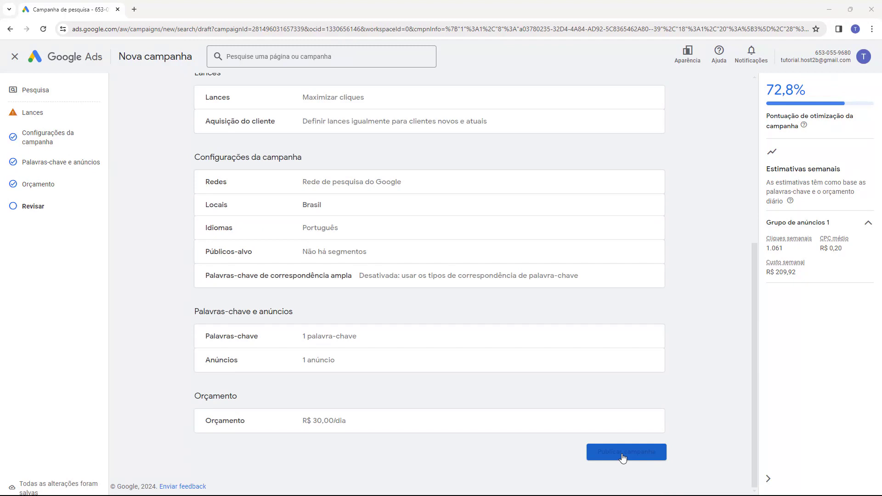